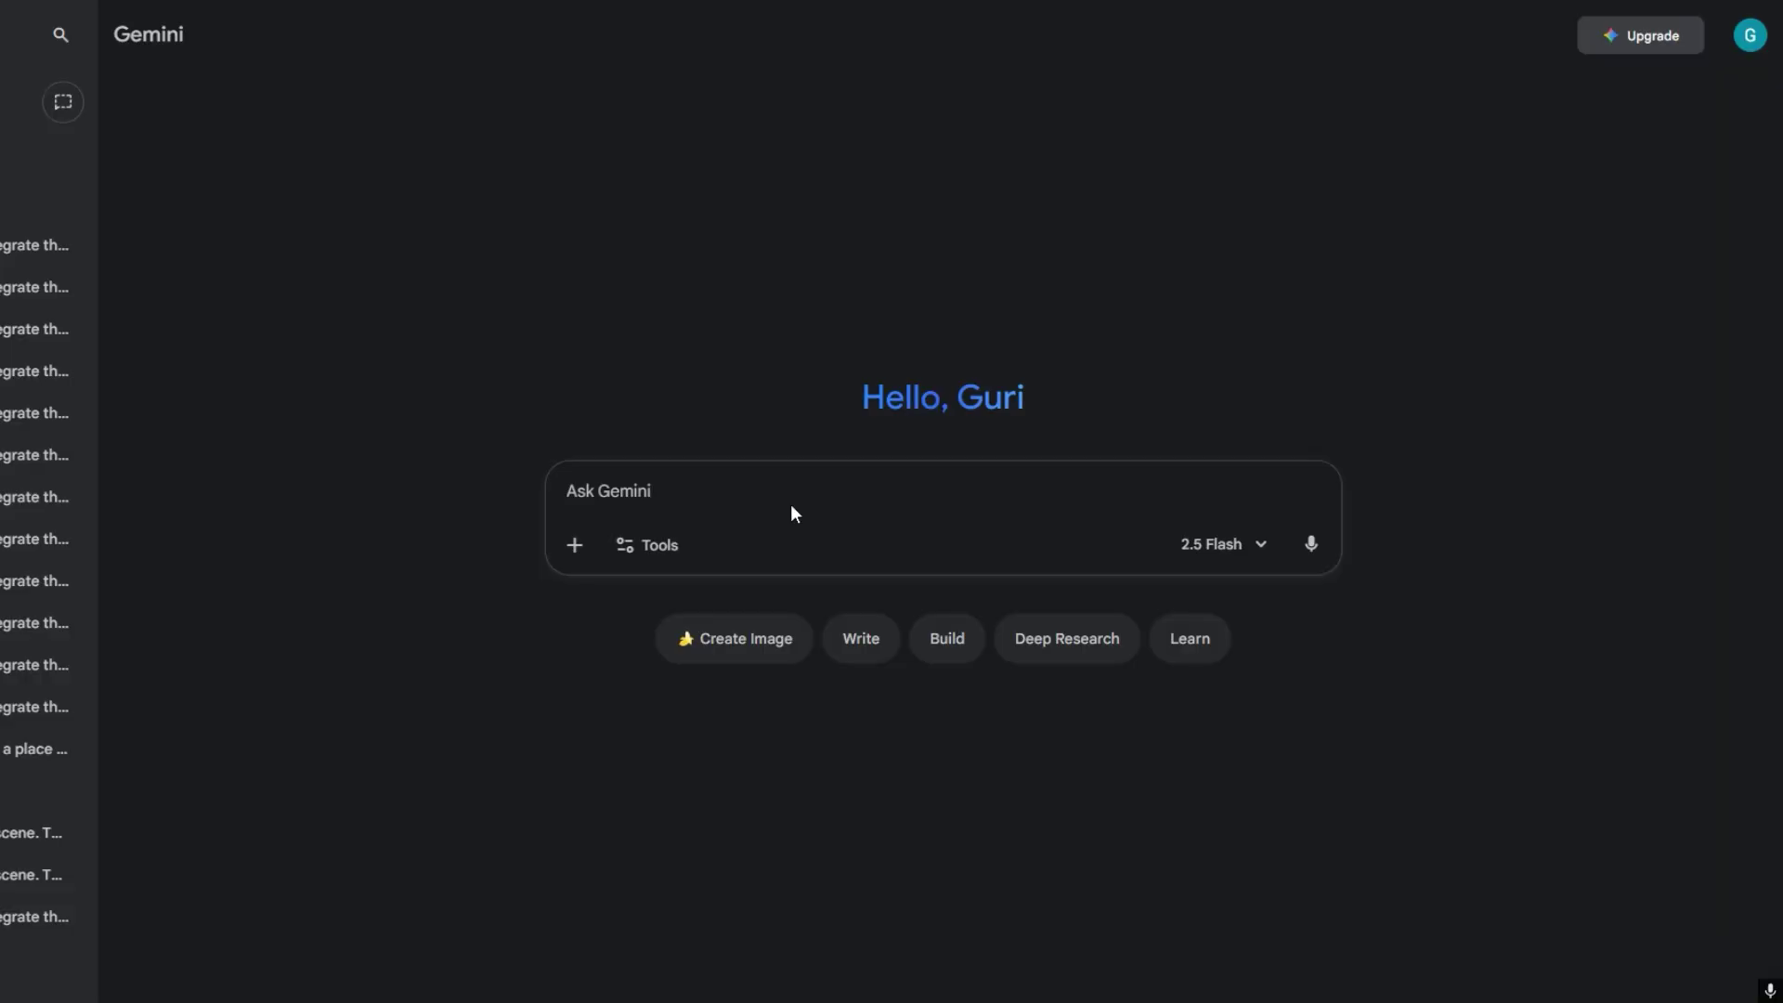
- Attach the movie frame image from the computer to a new Gemini prompt
left_click(574, 545)
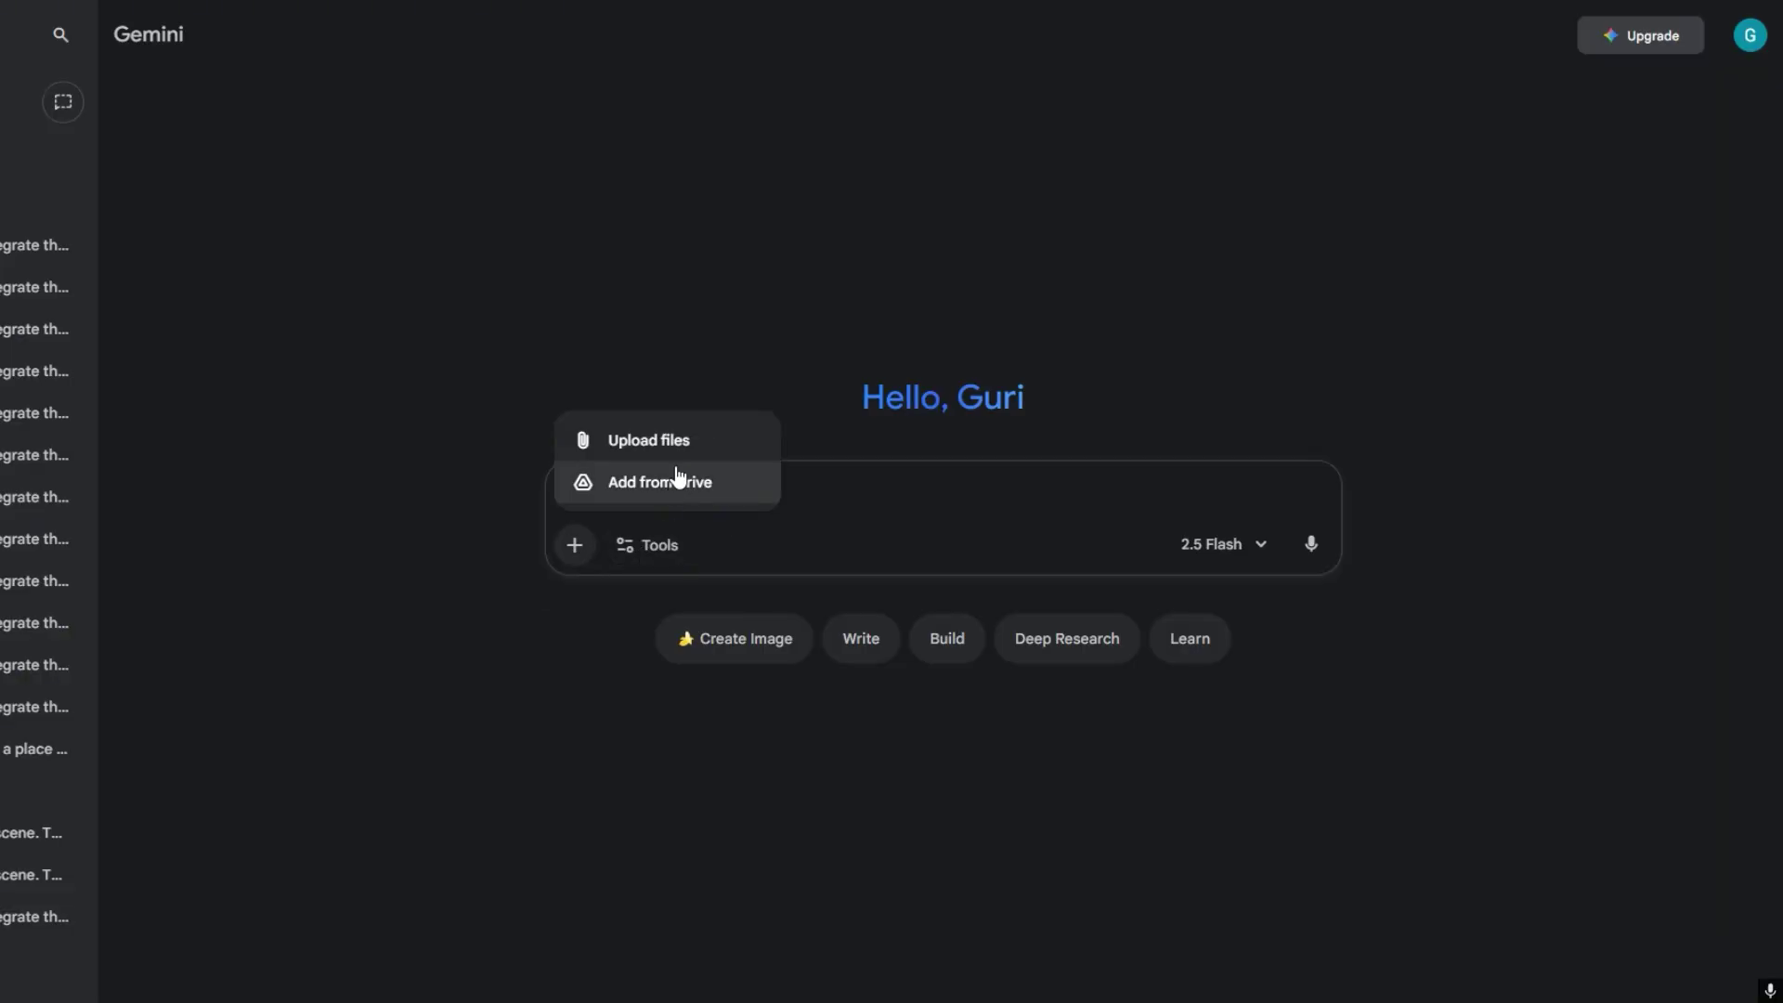
left_click(650, 442)
double_click(252, 161)
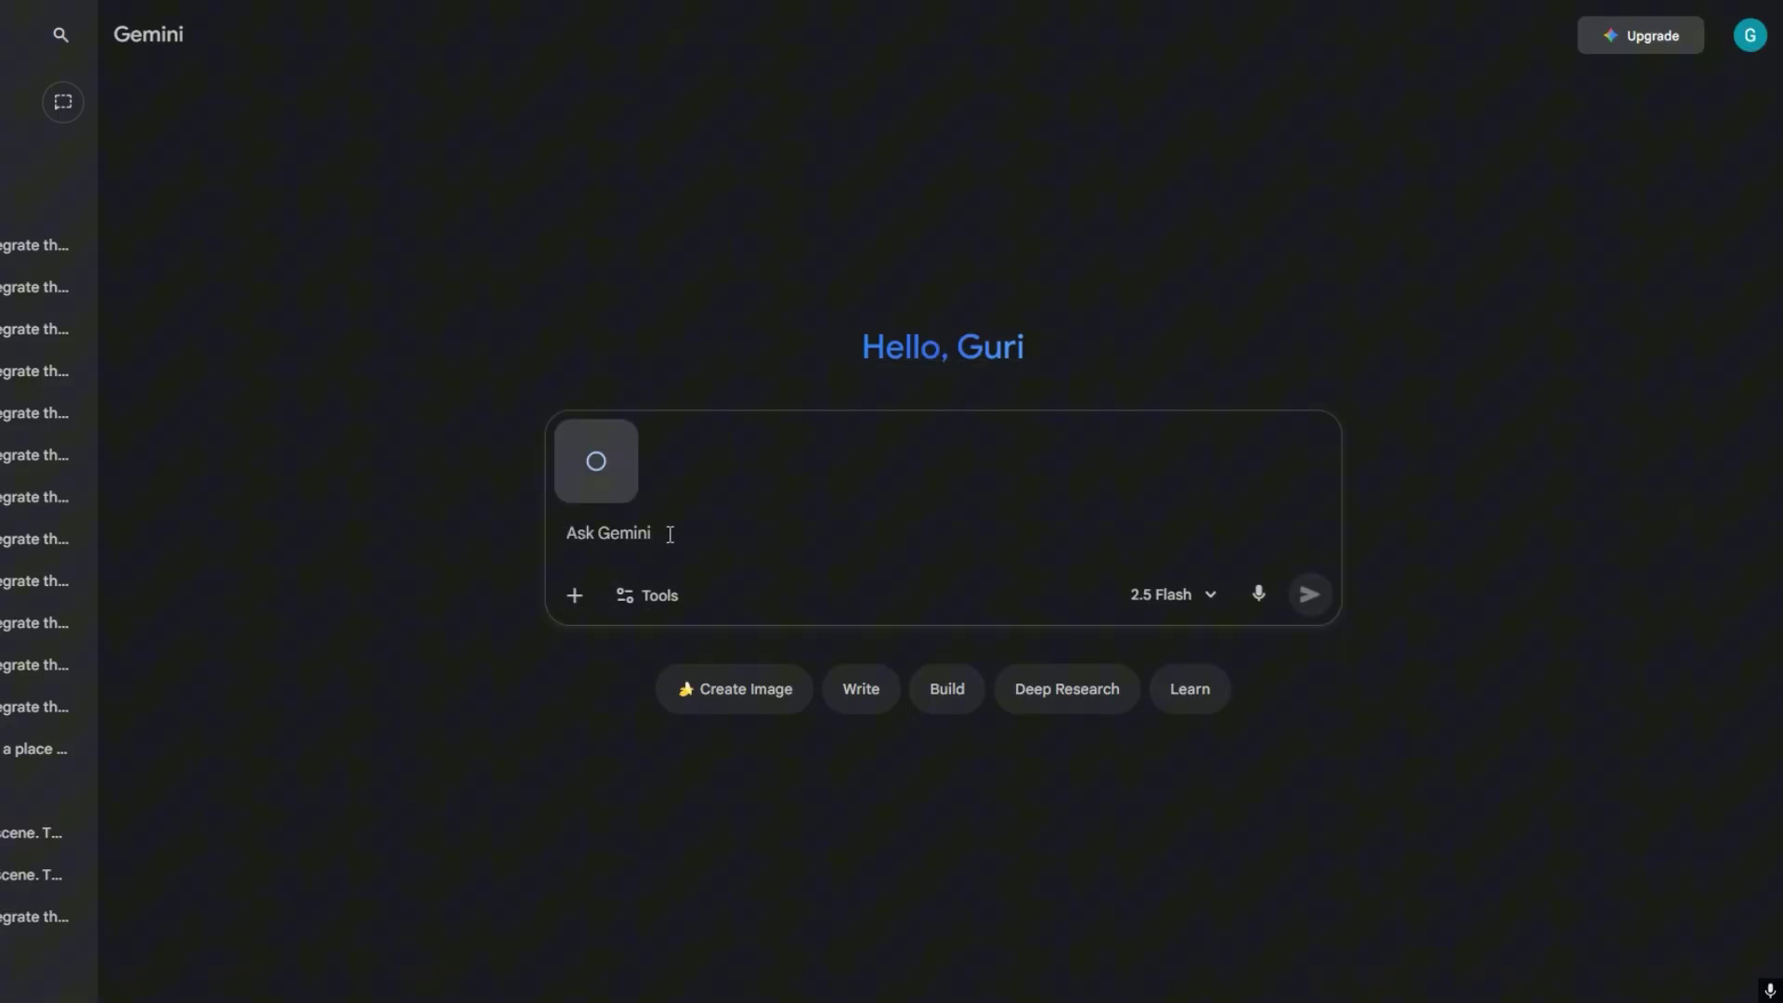
- Send the stone 3D 'GURI' text prompt and download the generated image
type("ake the provided image. Integrate the 3D text 'GURI' into the scene as a prominent visual element. The text's style (e.g., material, texture, lighting, placement, perspective) should be adapted to match the aesthetic and context of the given image, making it appear as a natural part of the environment, whether it's carved into a surface, floating, standing as a monument, or part of the architecture. Ensure no human characters are added or remain in the final image, if applicable")
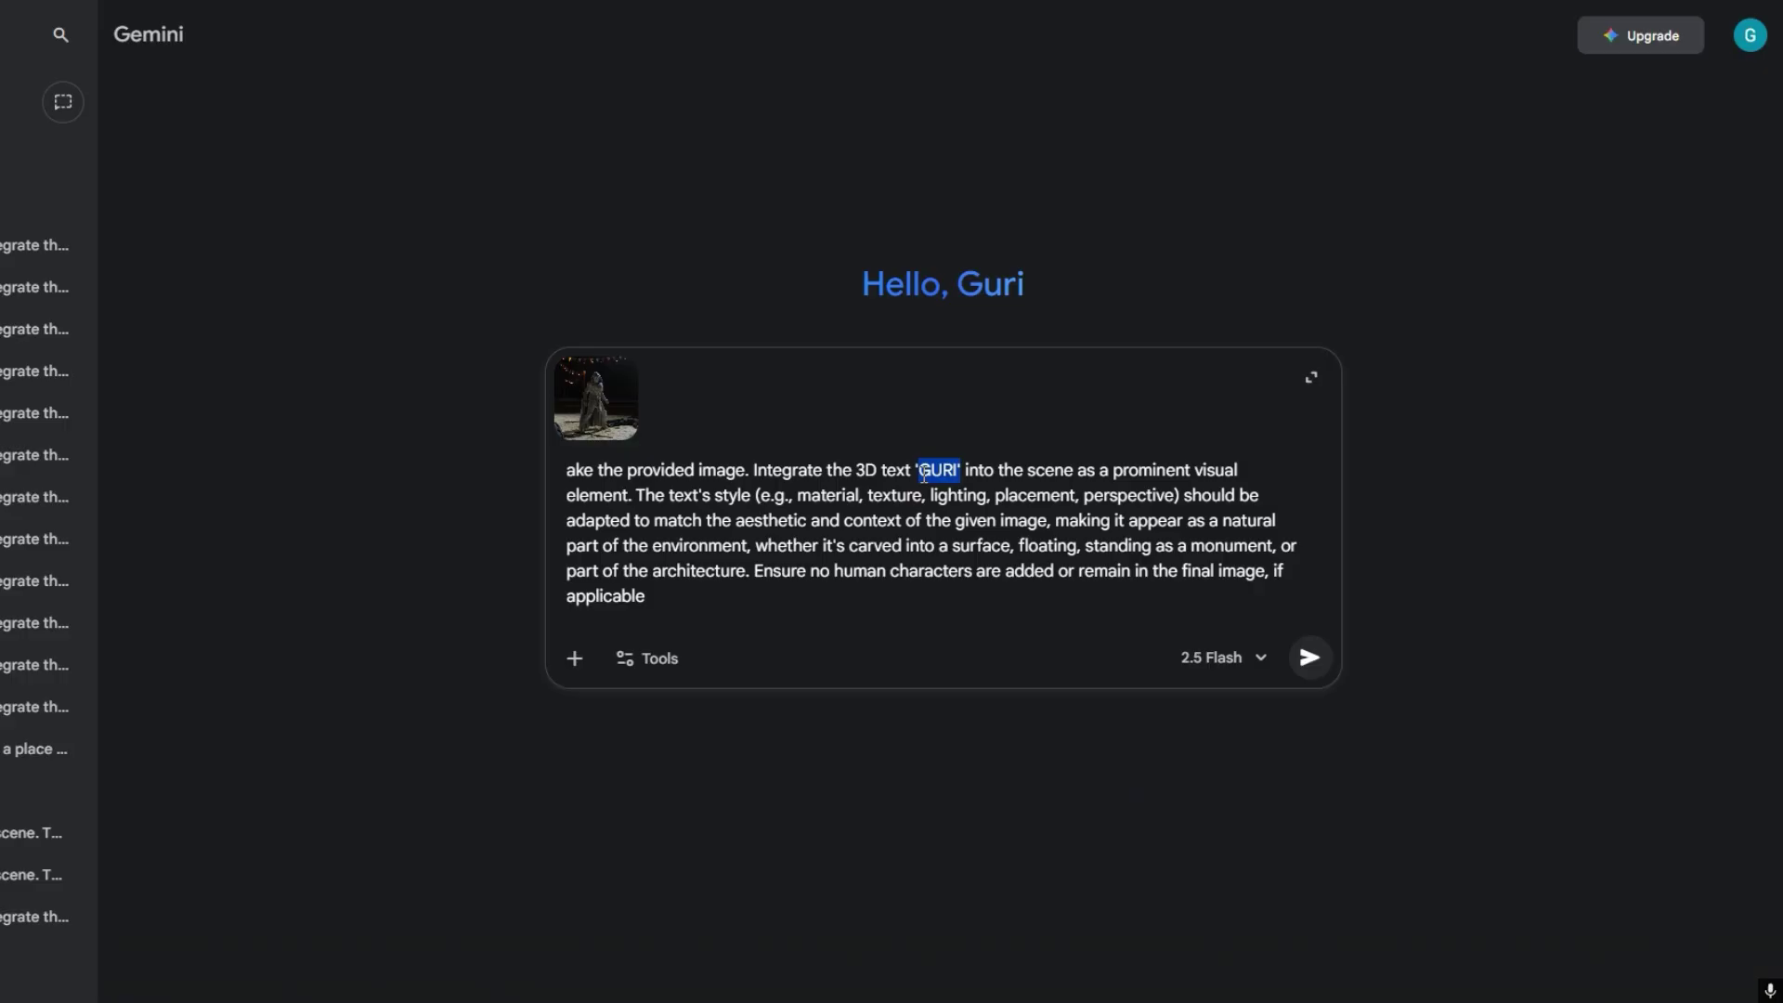
left_click(771, 594)
key("Return")
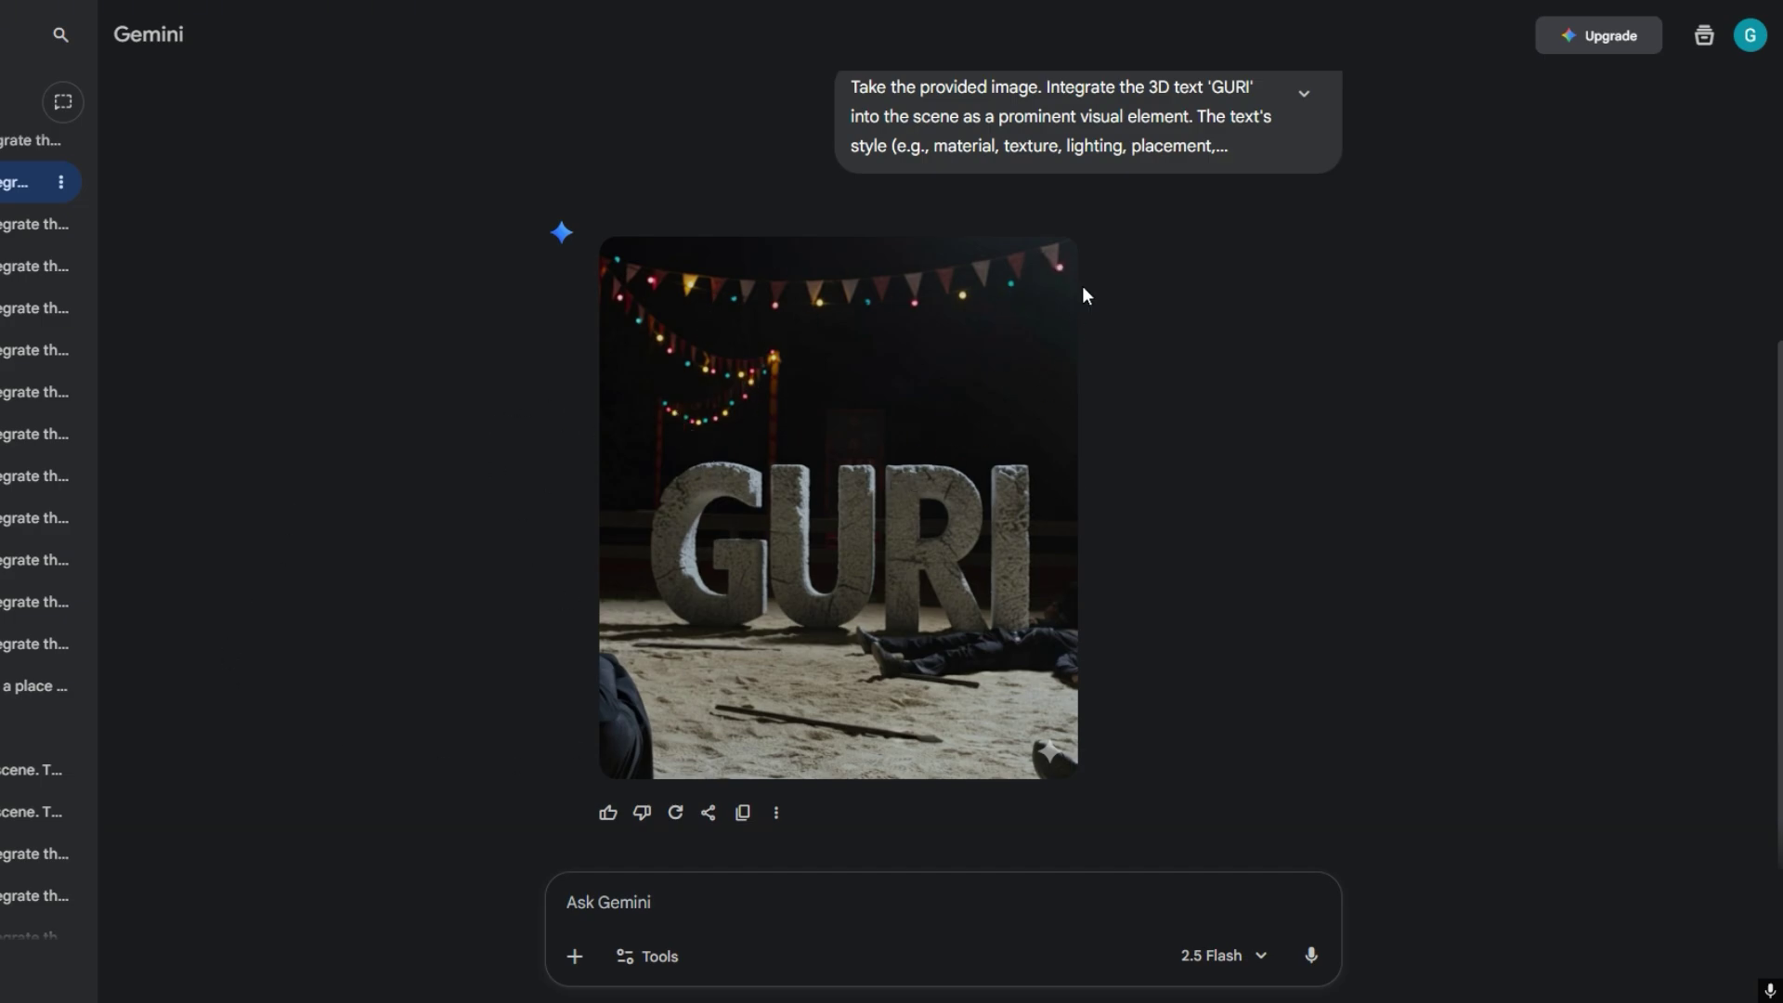
left_click(1046, 267)
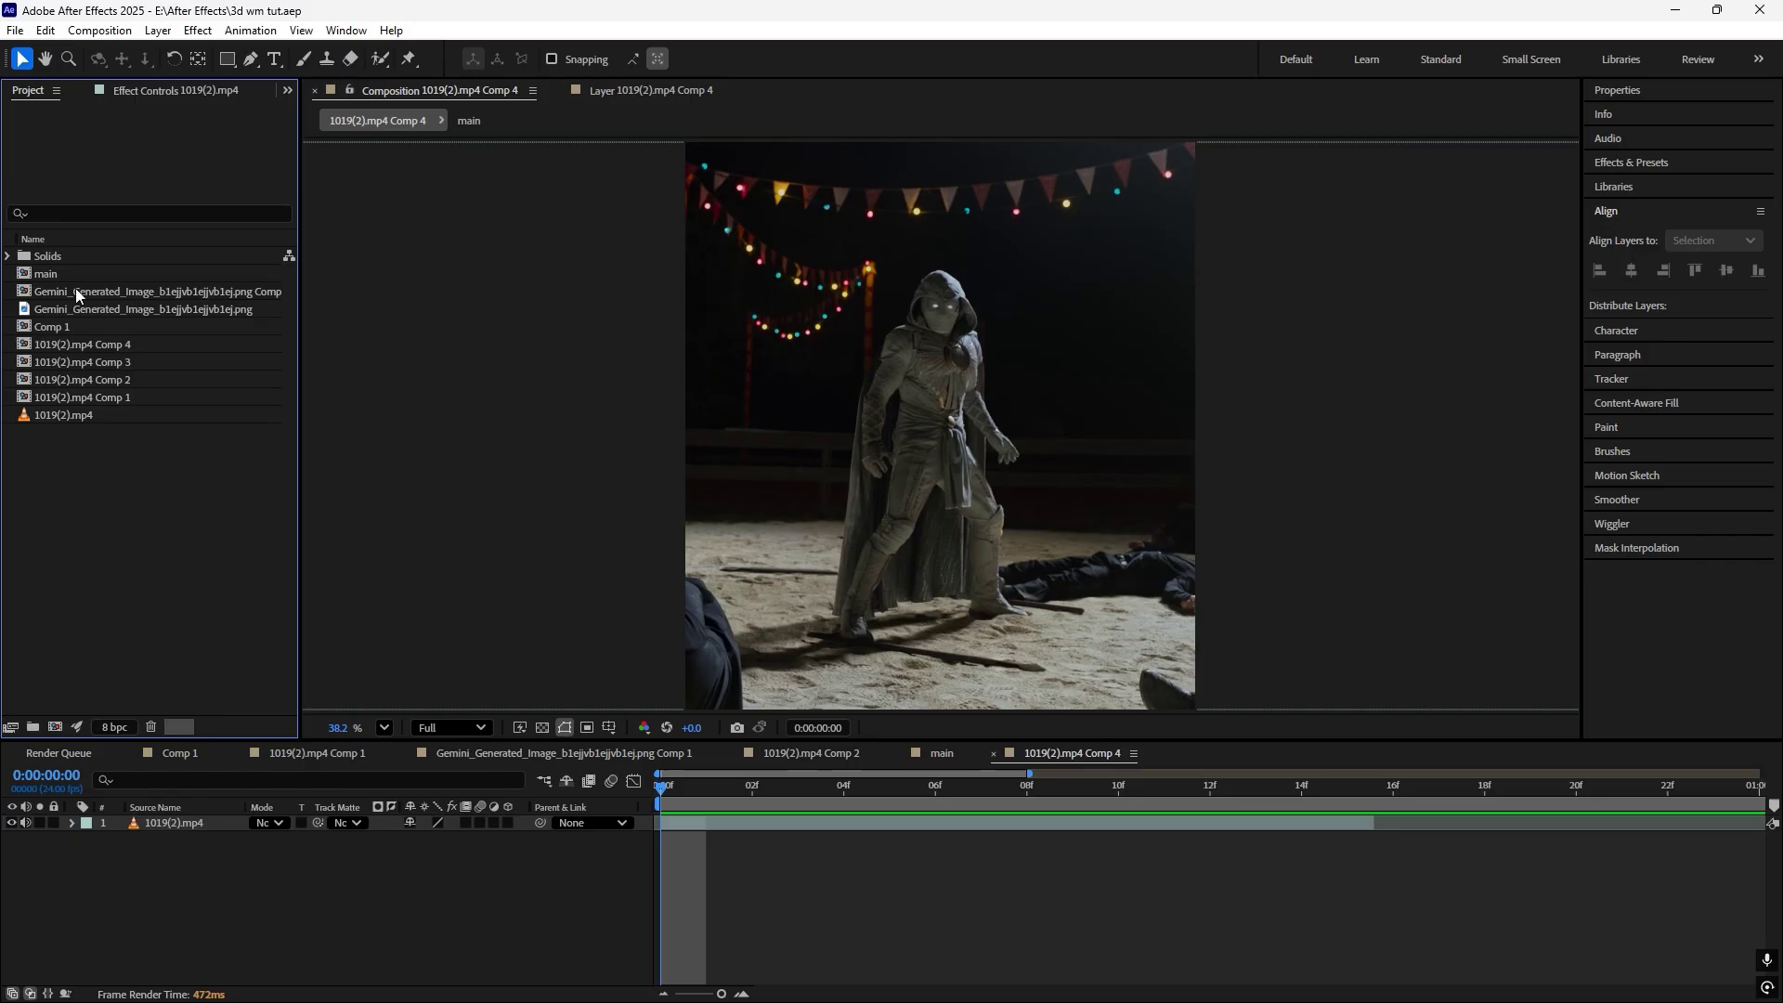
- Add the Gemini GURI image above the video clip and scale it to about 149%
left_click_drag(83, 308, 630, 841)
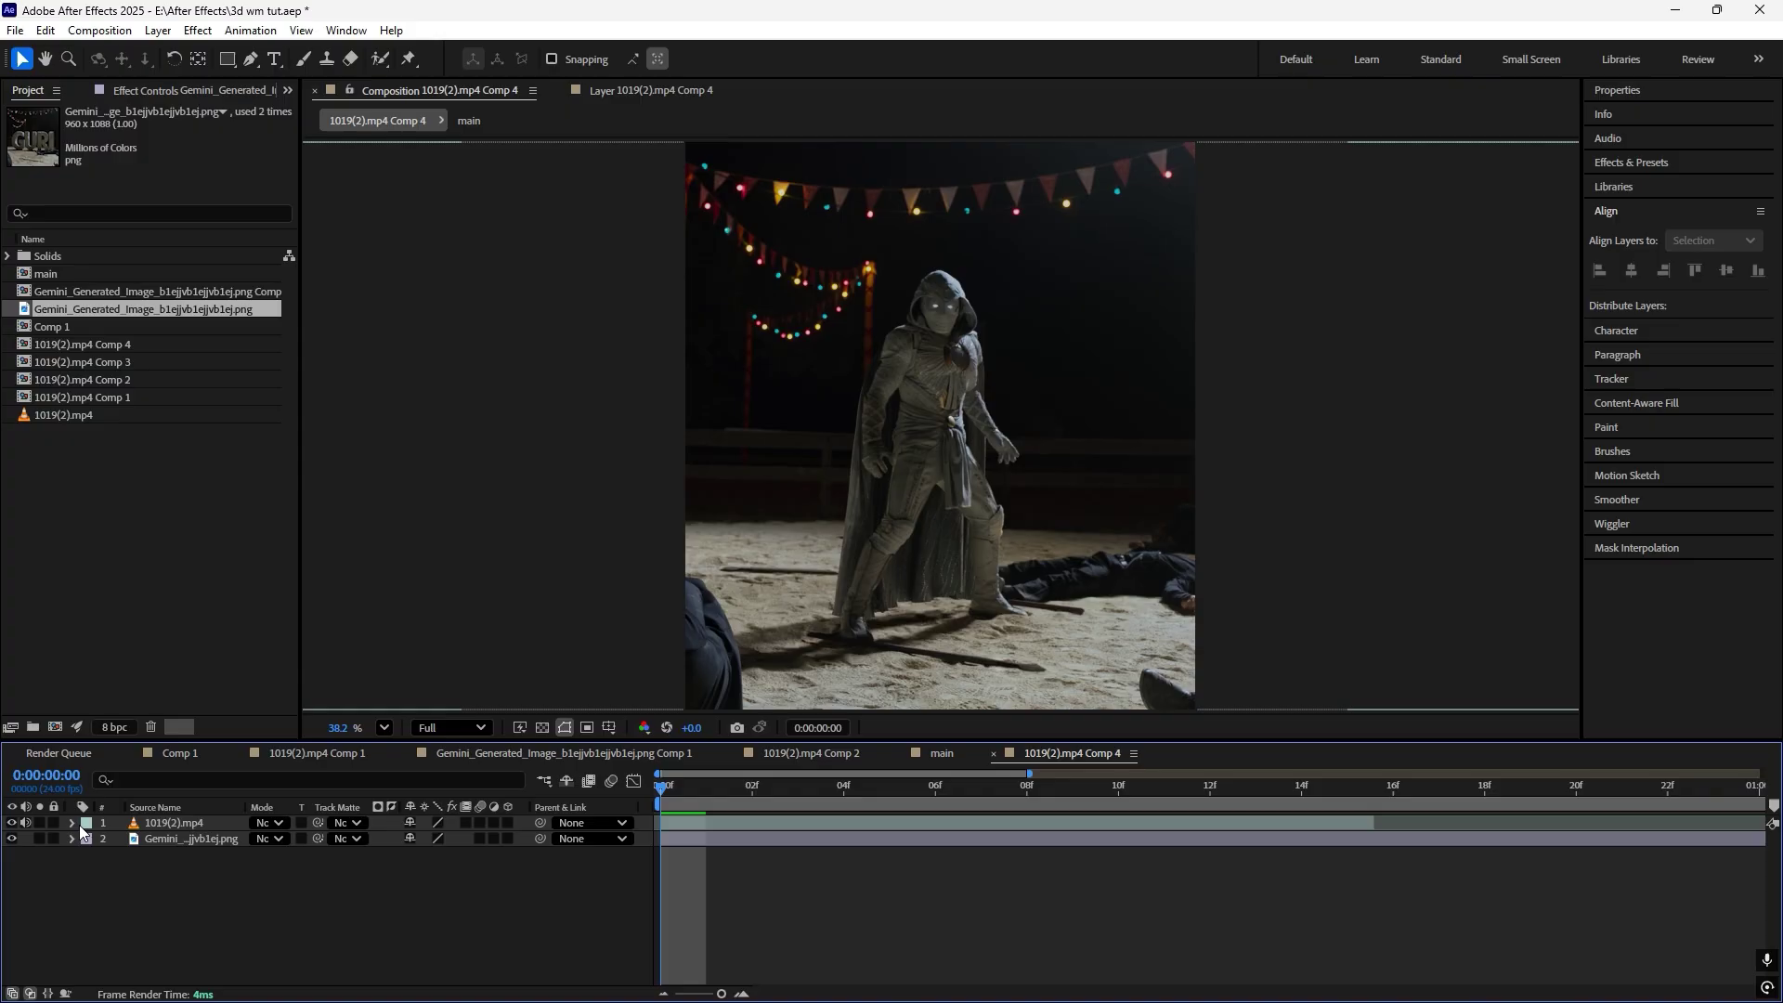
left_click_drag(188, 839, 188, 815)
key("s")
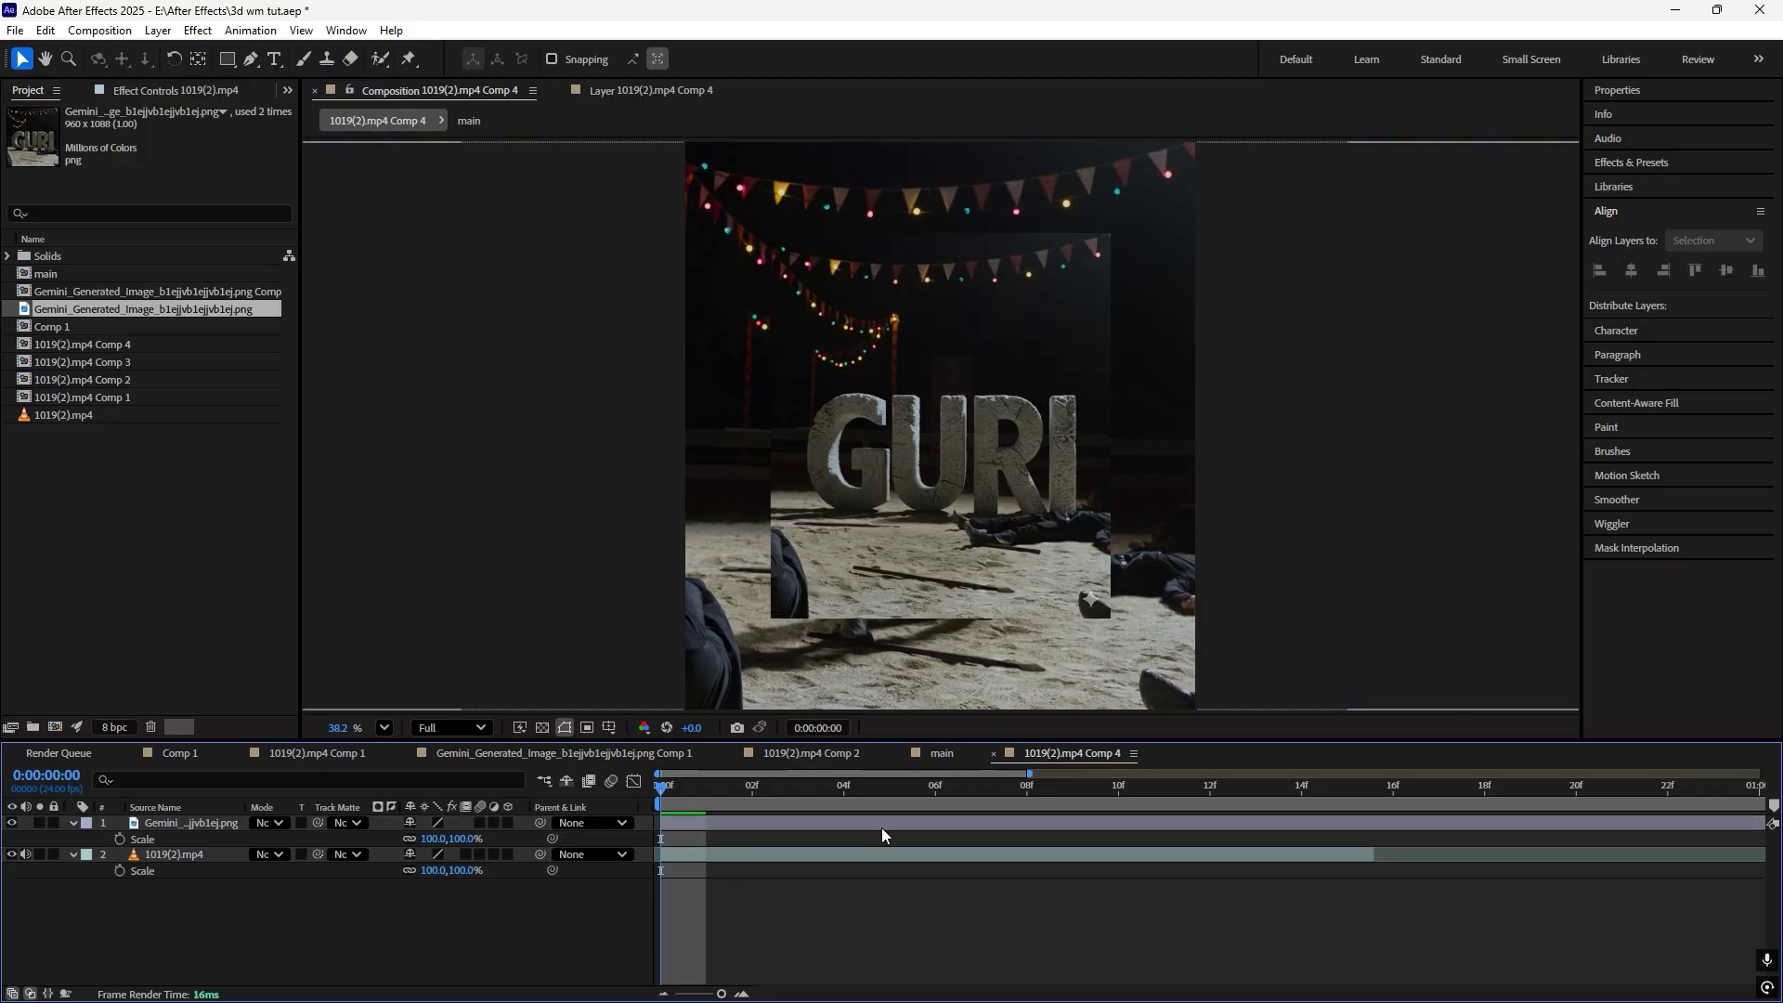
left_click_drag(464, 837, 473, 843)
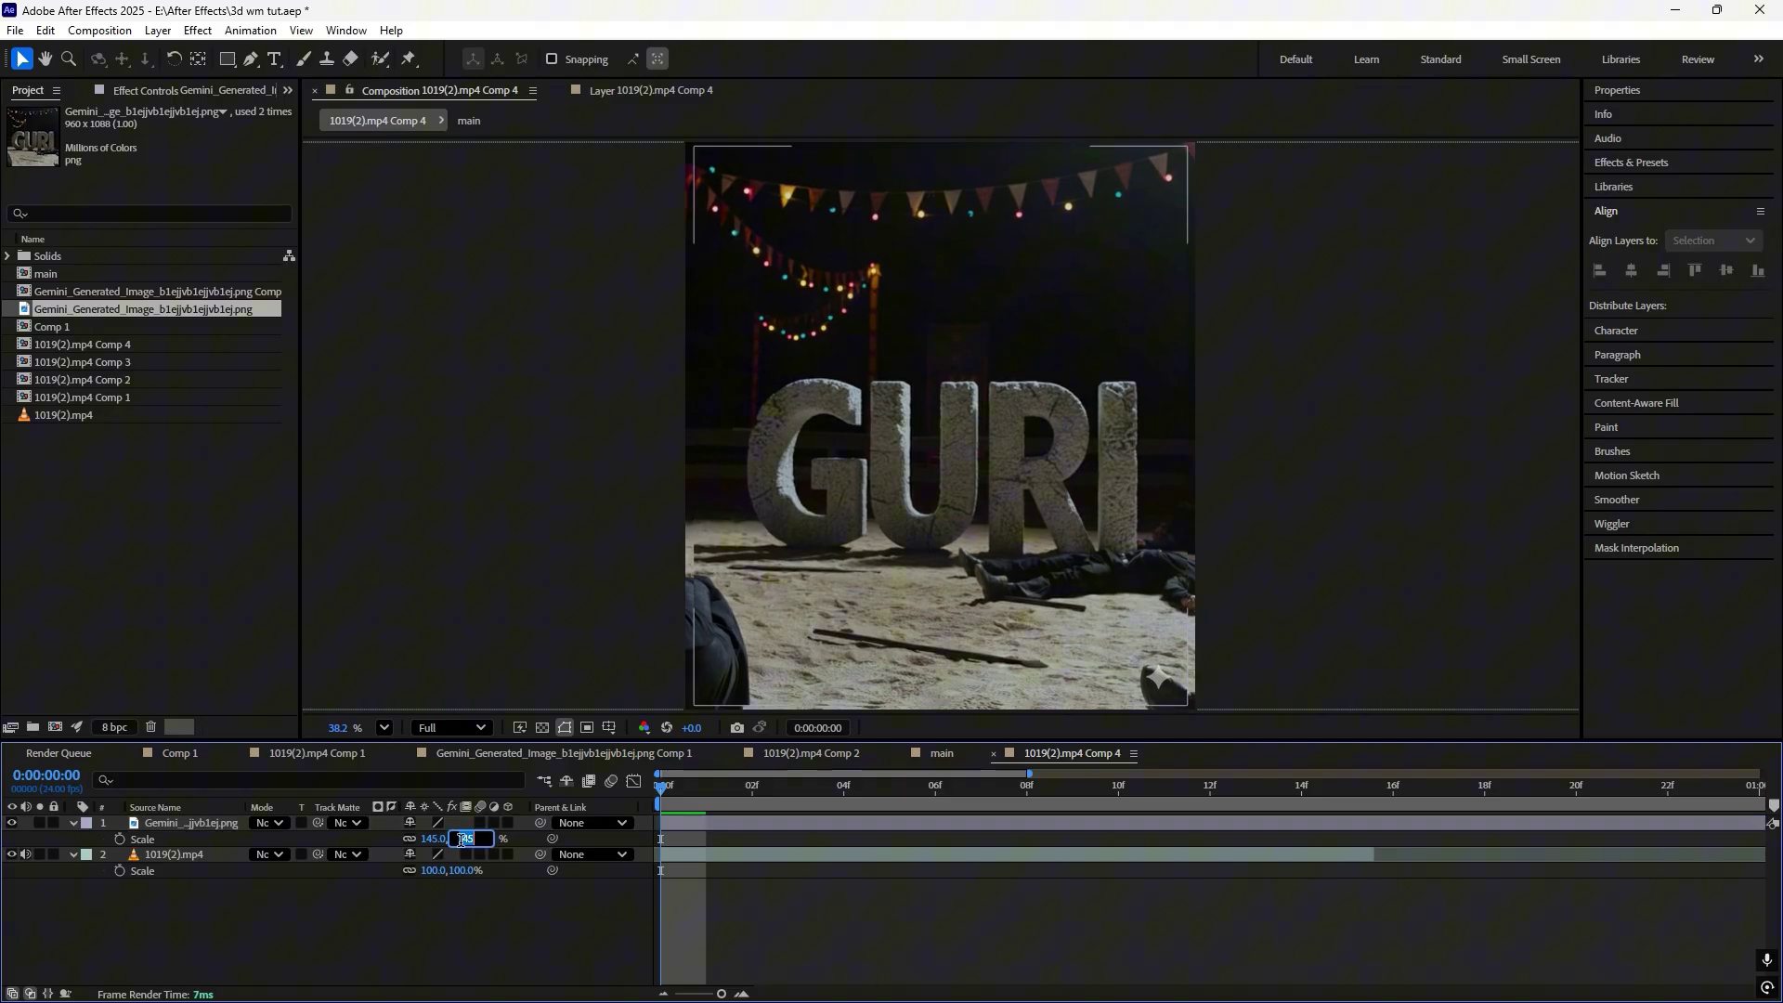
- Precompose the GURI image layer and the video clip layer separately
key("ctrl+shift+c")
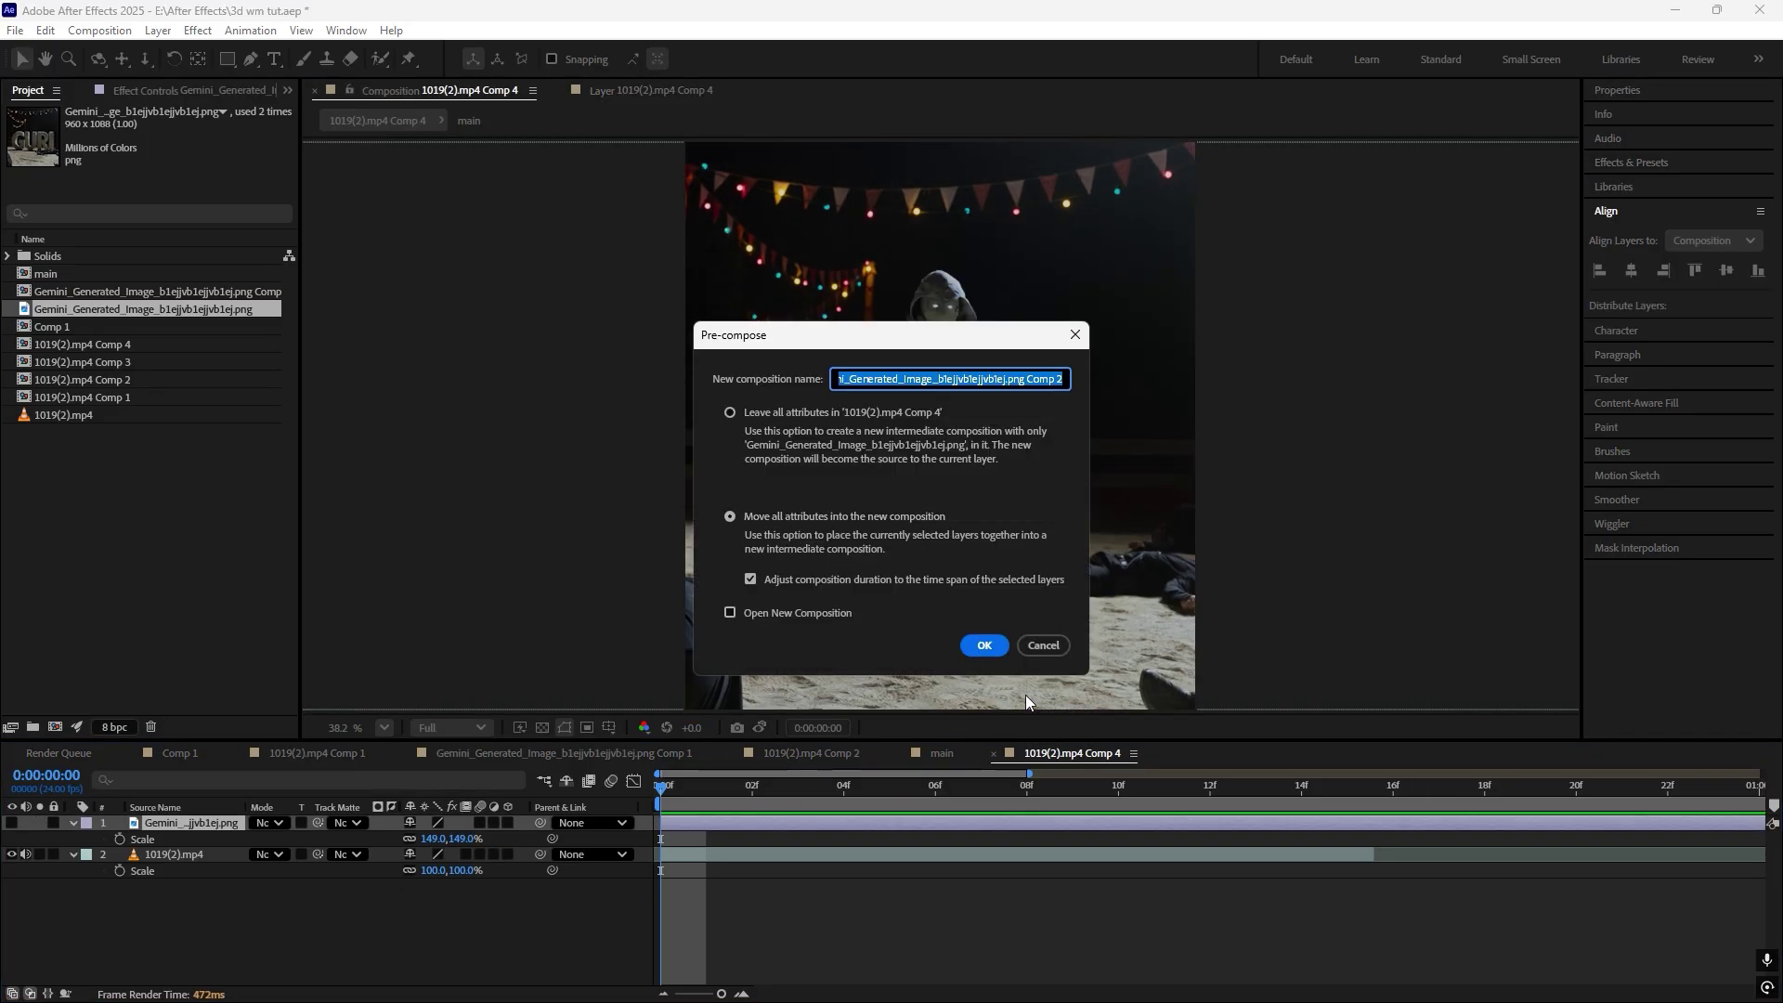
key("Return")
left_click(706, 854)
key("ctrl+shift+c")
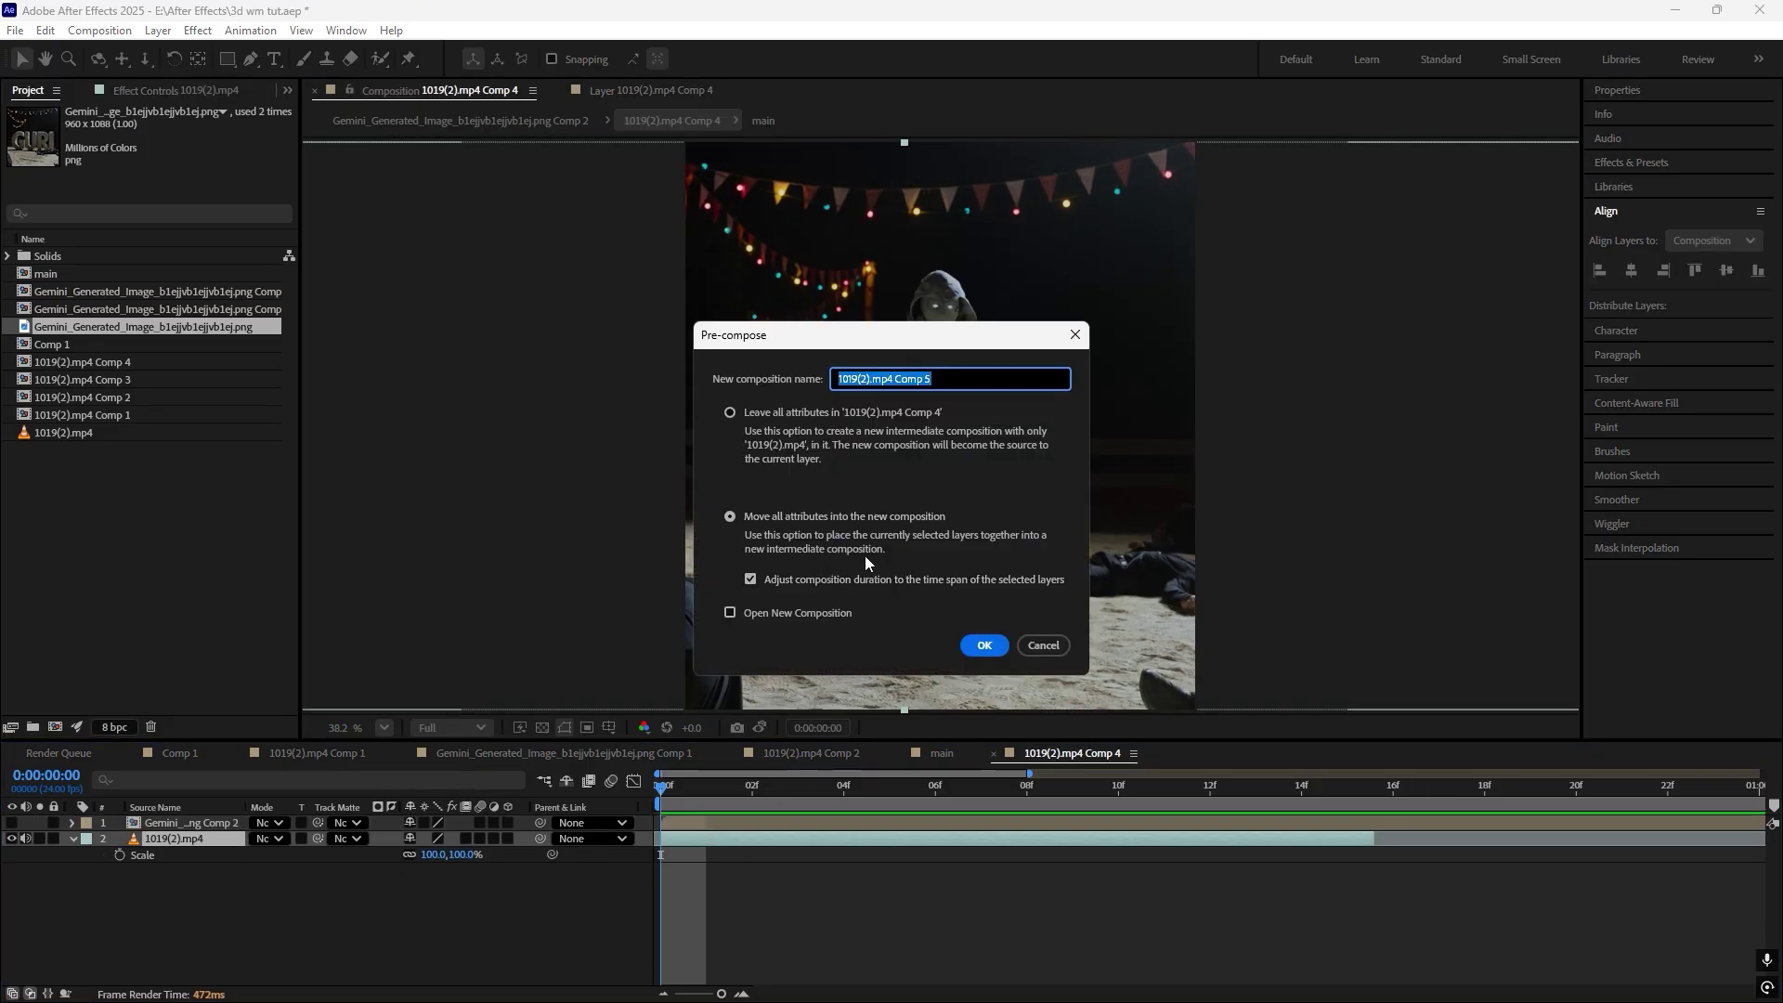
left_click(979, 646)
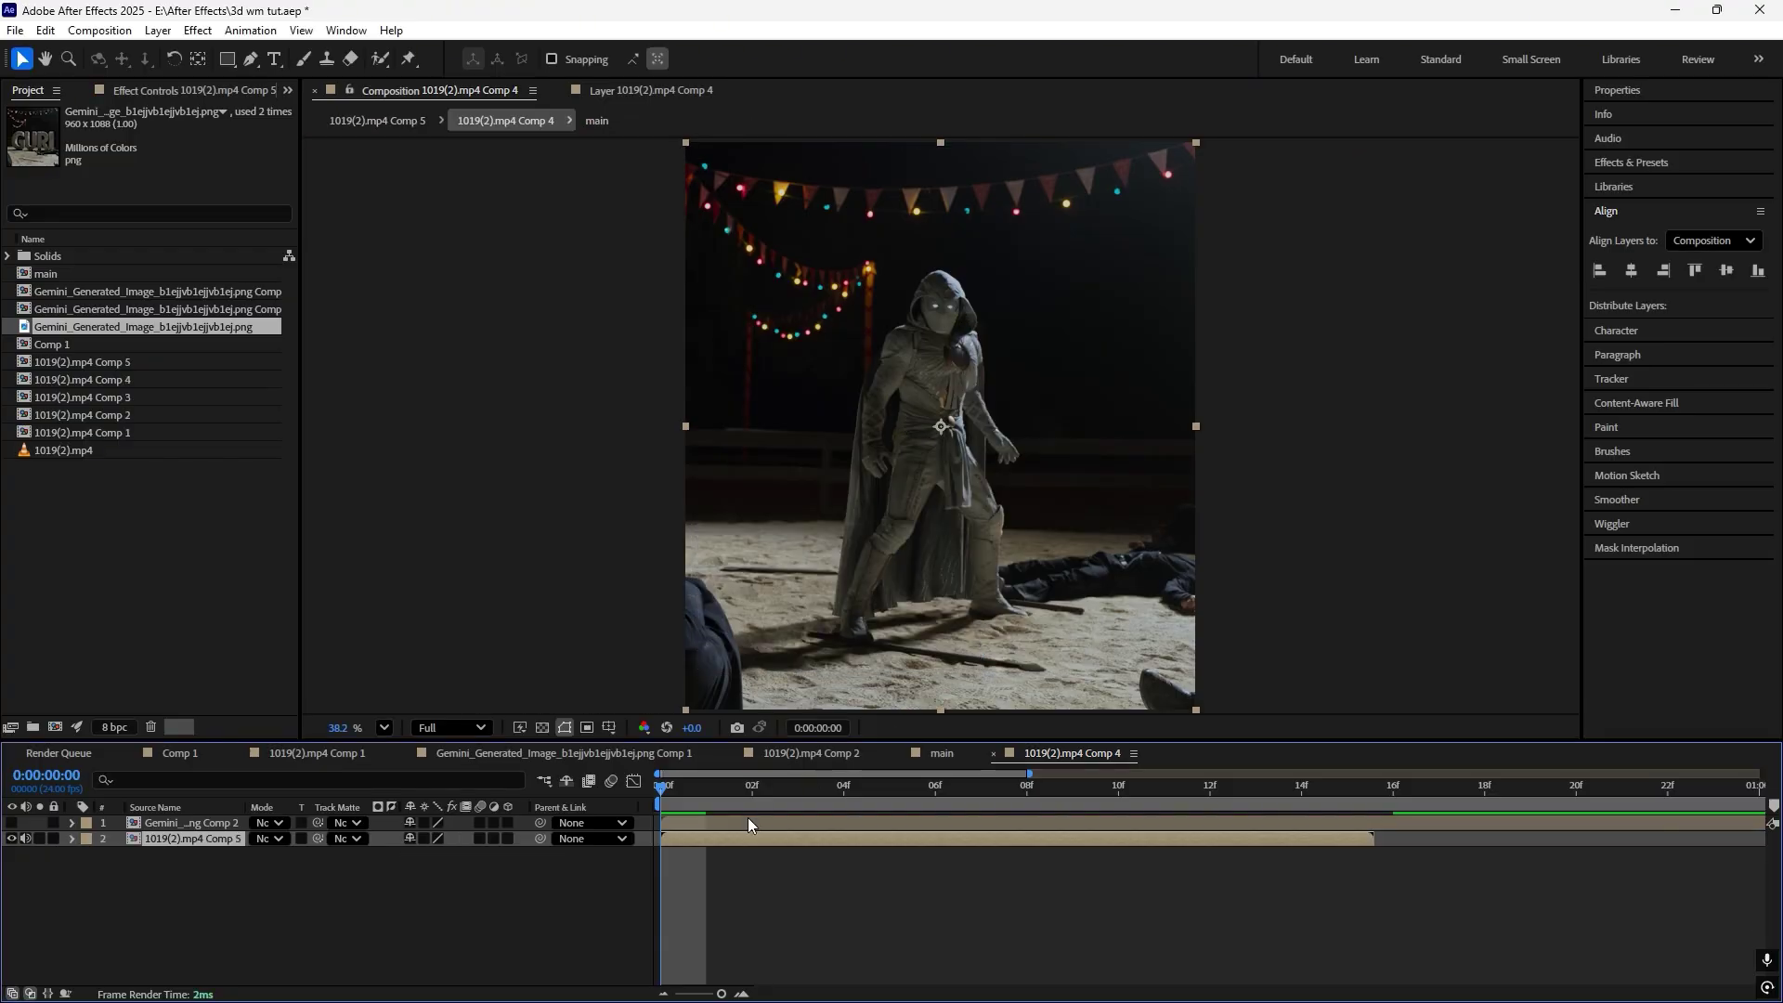
- Apply the 3D Camera Tracker to the video clip precomp
key("ctrl+space")
type("3d came")
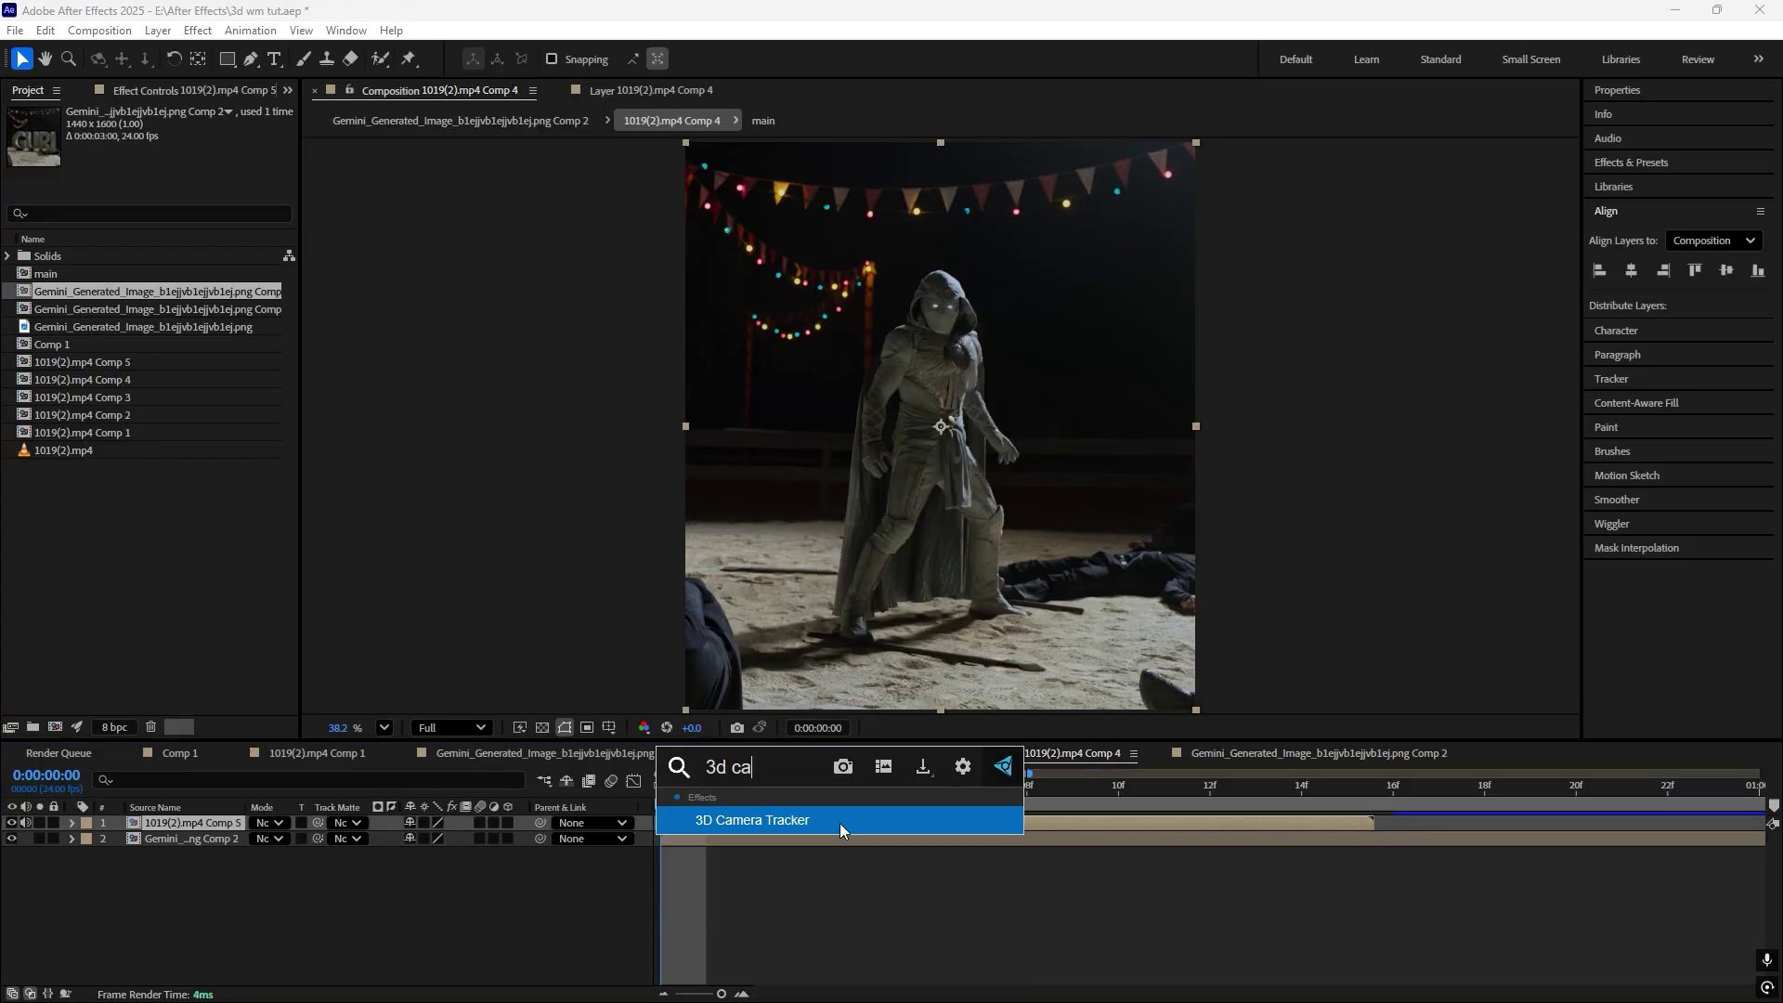
key("Return")
left_click(832, 937)
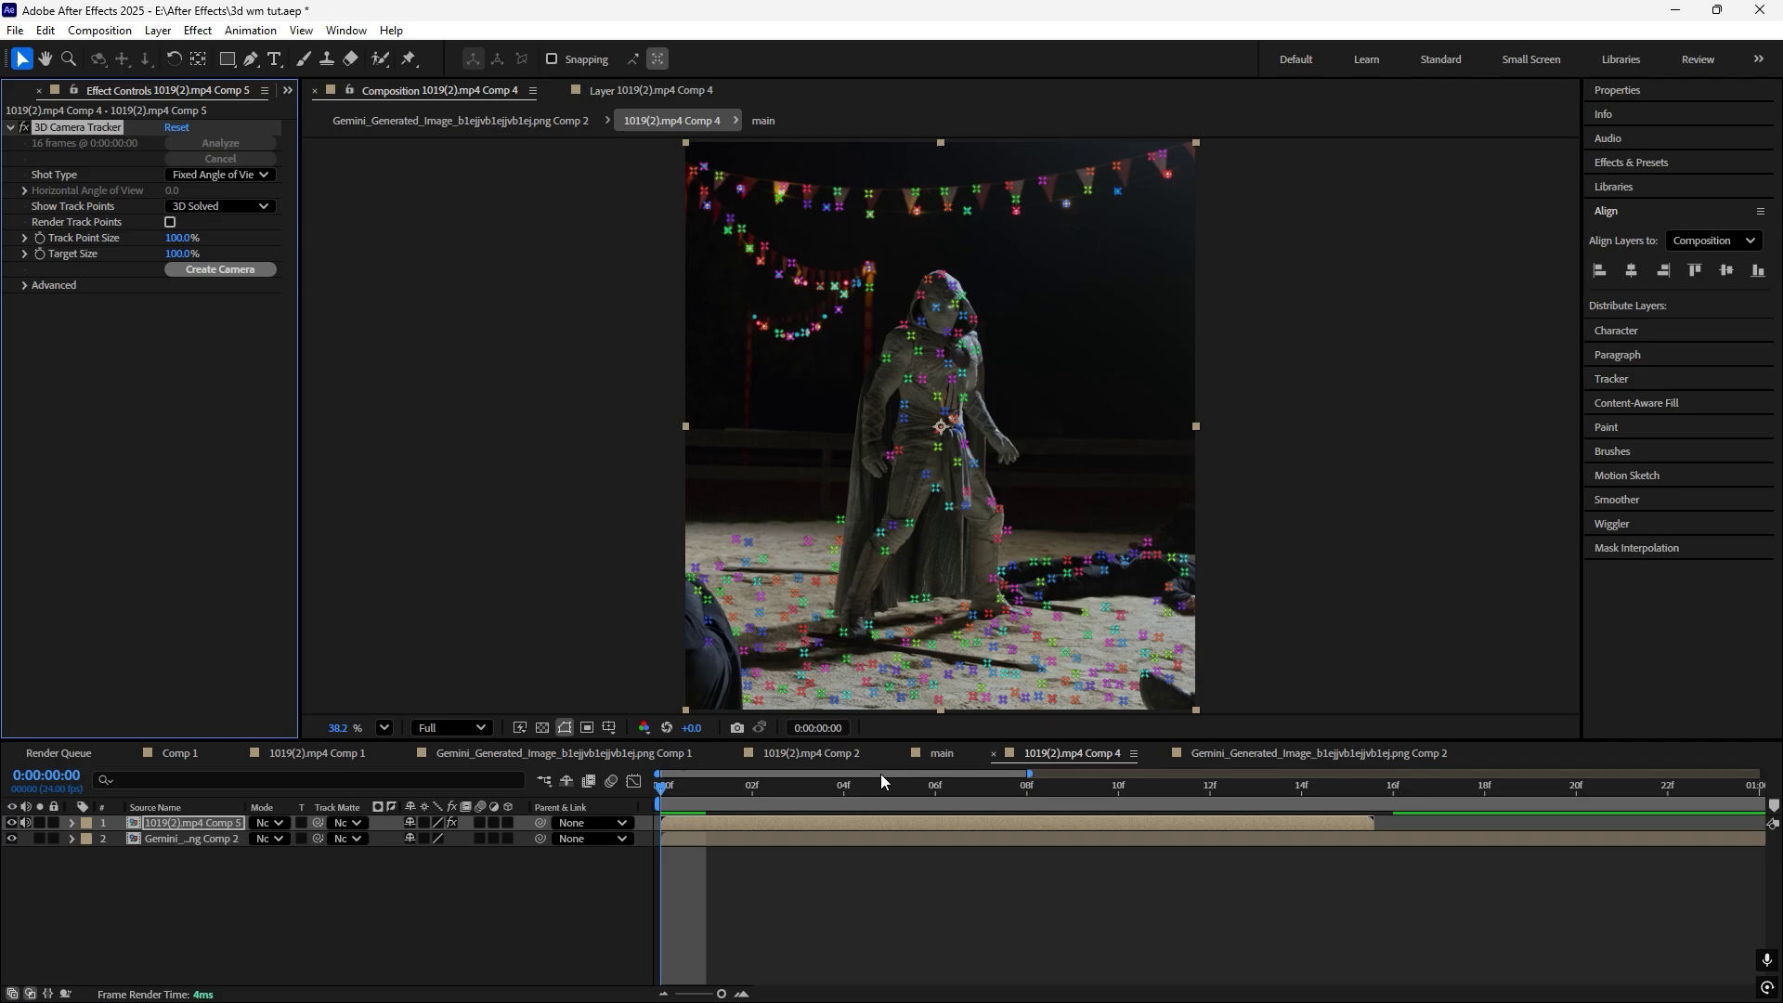
scroll(864, 530, "up", 2)
- Create a track null and camera from track points on the sand floor
left_click(811, 505)
right_click(811, 504)
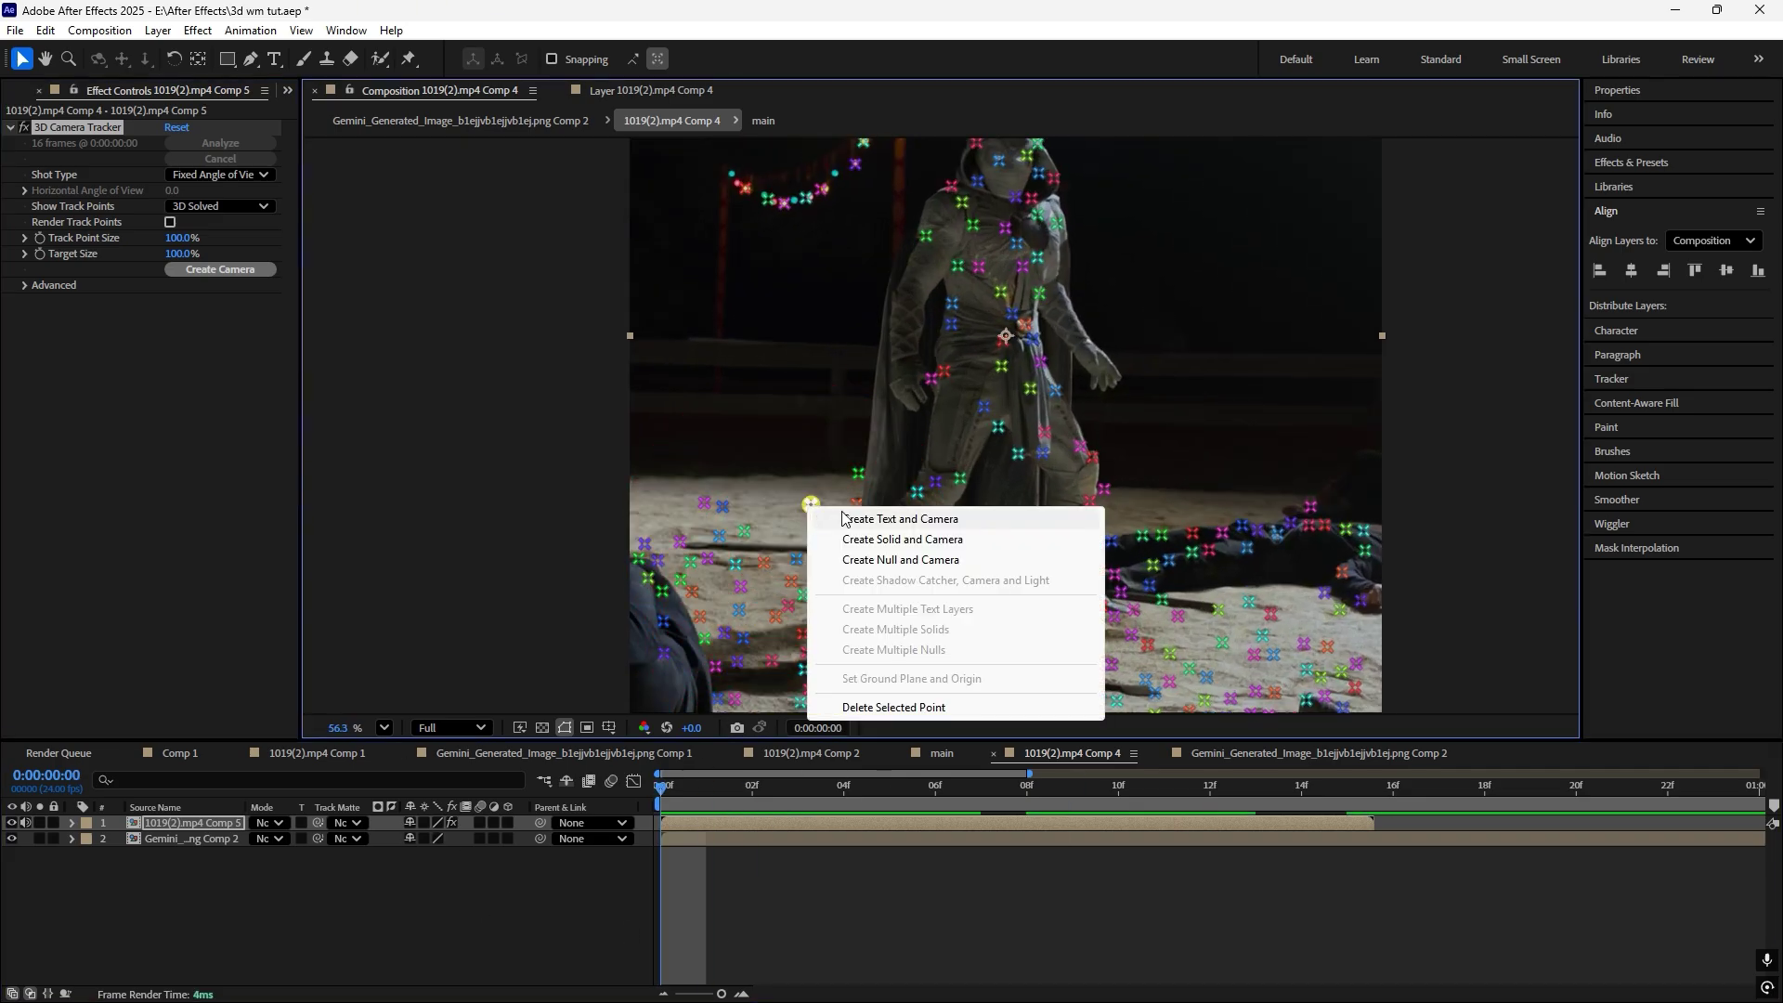
left_click(900, 559)
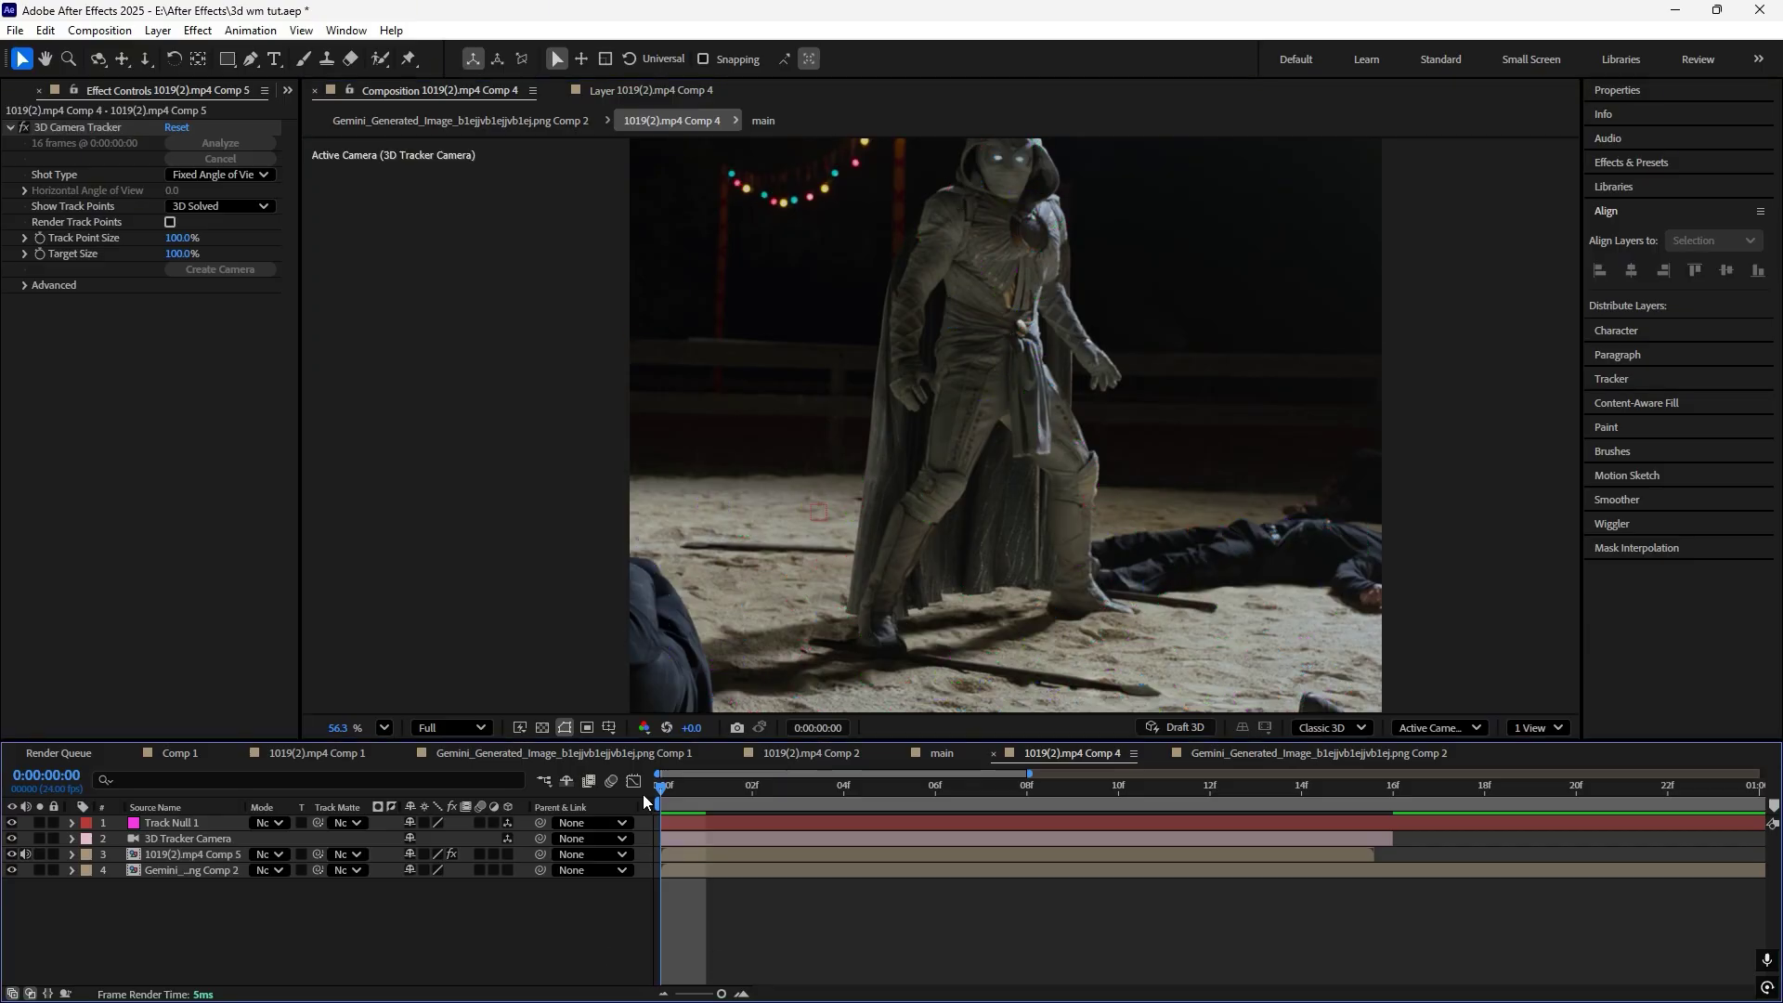
- Make the GURI image layer 3D and duplicate the tracked clip layer
left_click(510, 868)
left_click(686, 853)
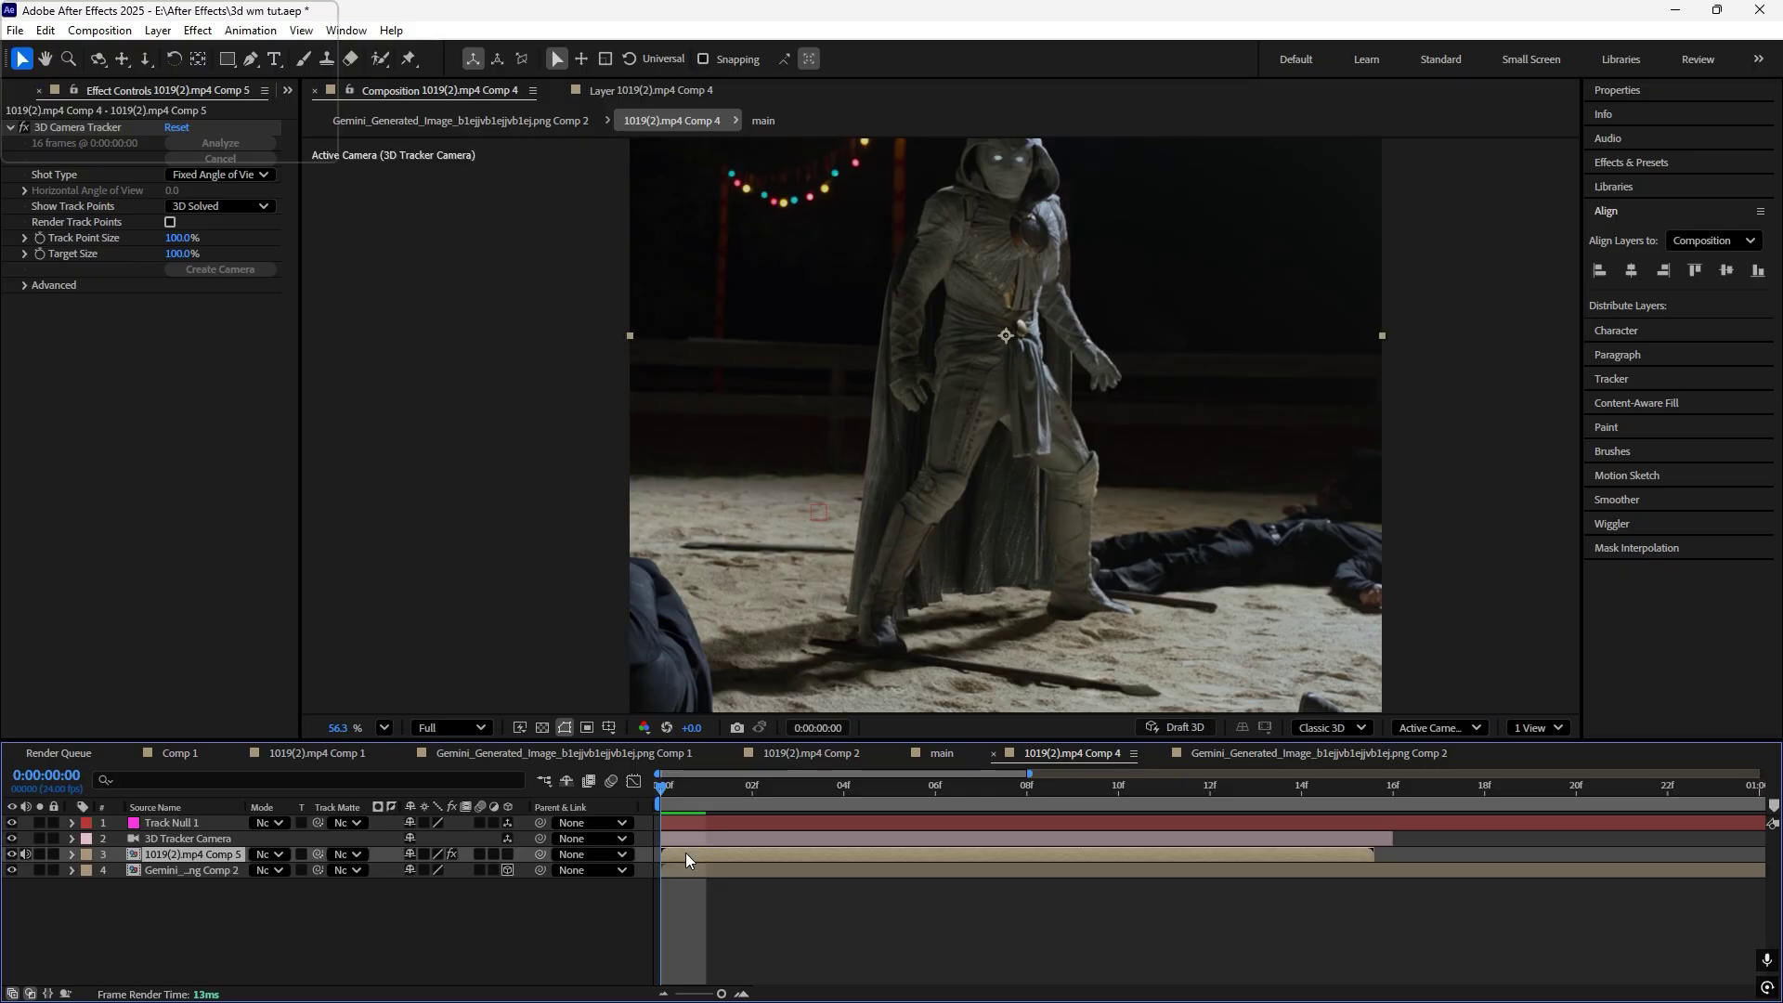
key("ctrl+d")
- Remove the camera tracker from the duplicate clip, then roto-brush the hooded figure in Layer view
left_click(78, 127)
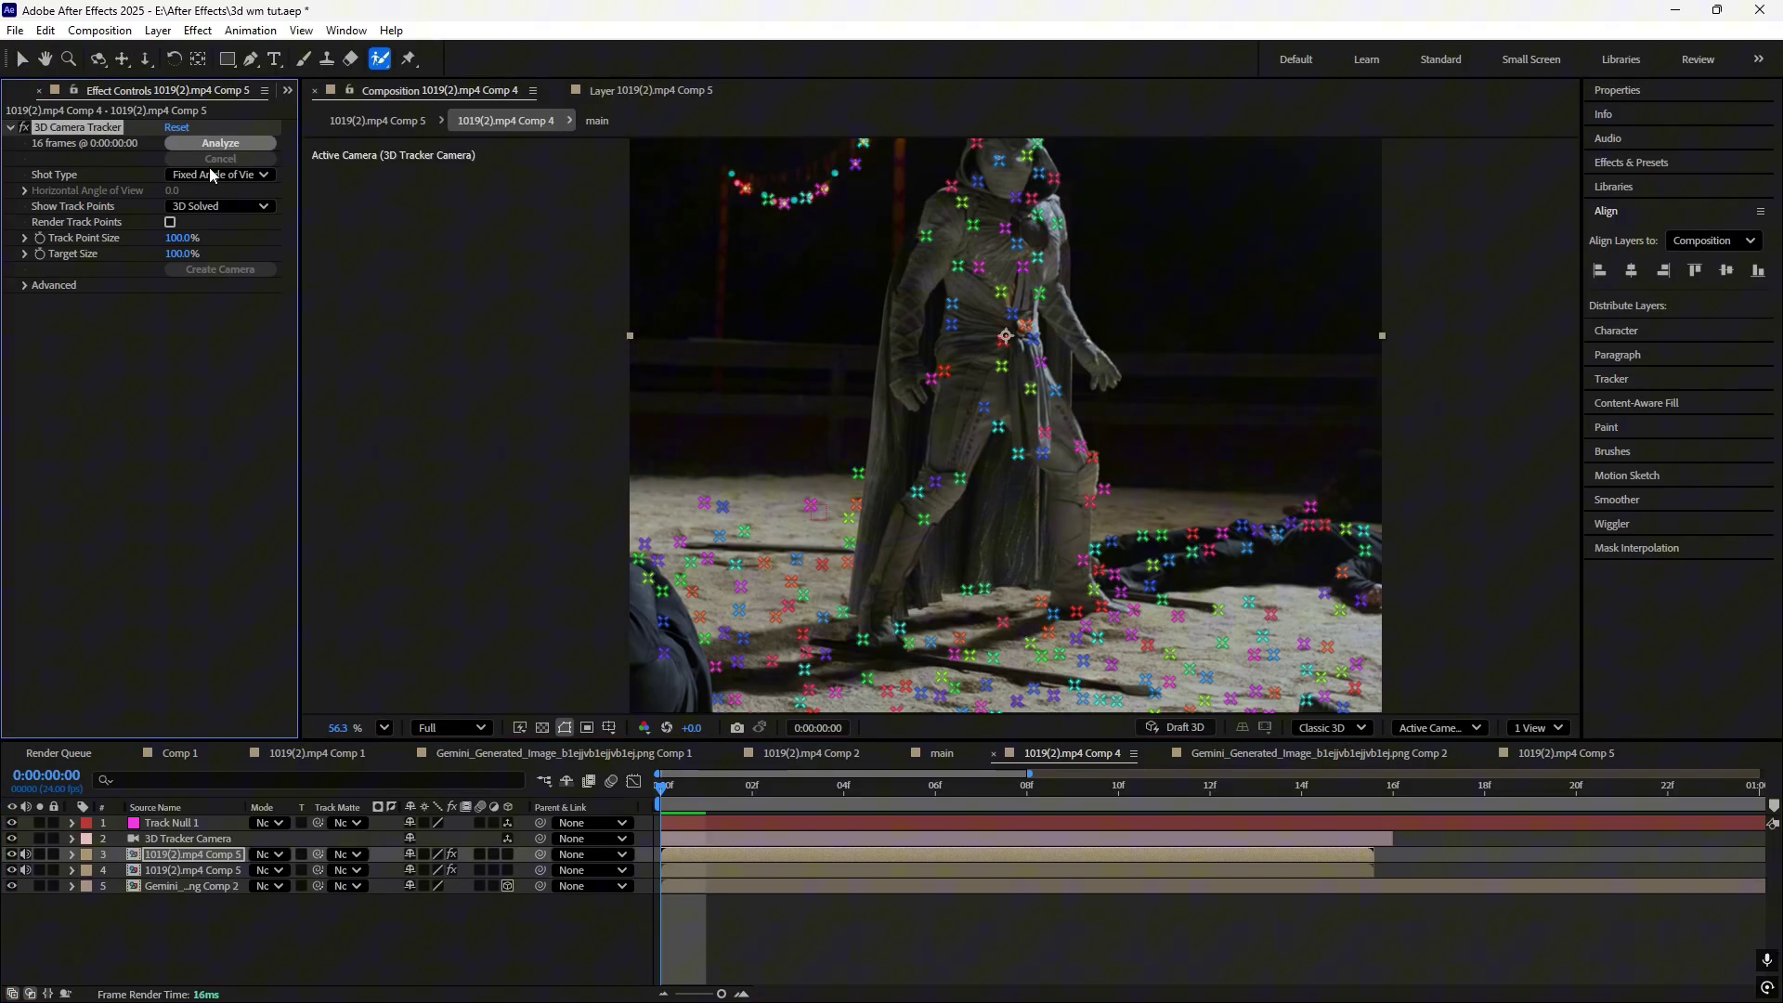
key("Delete")
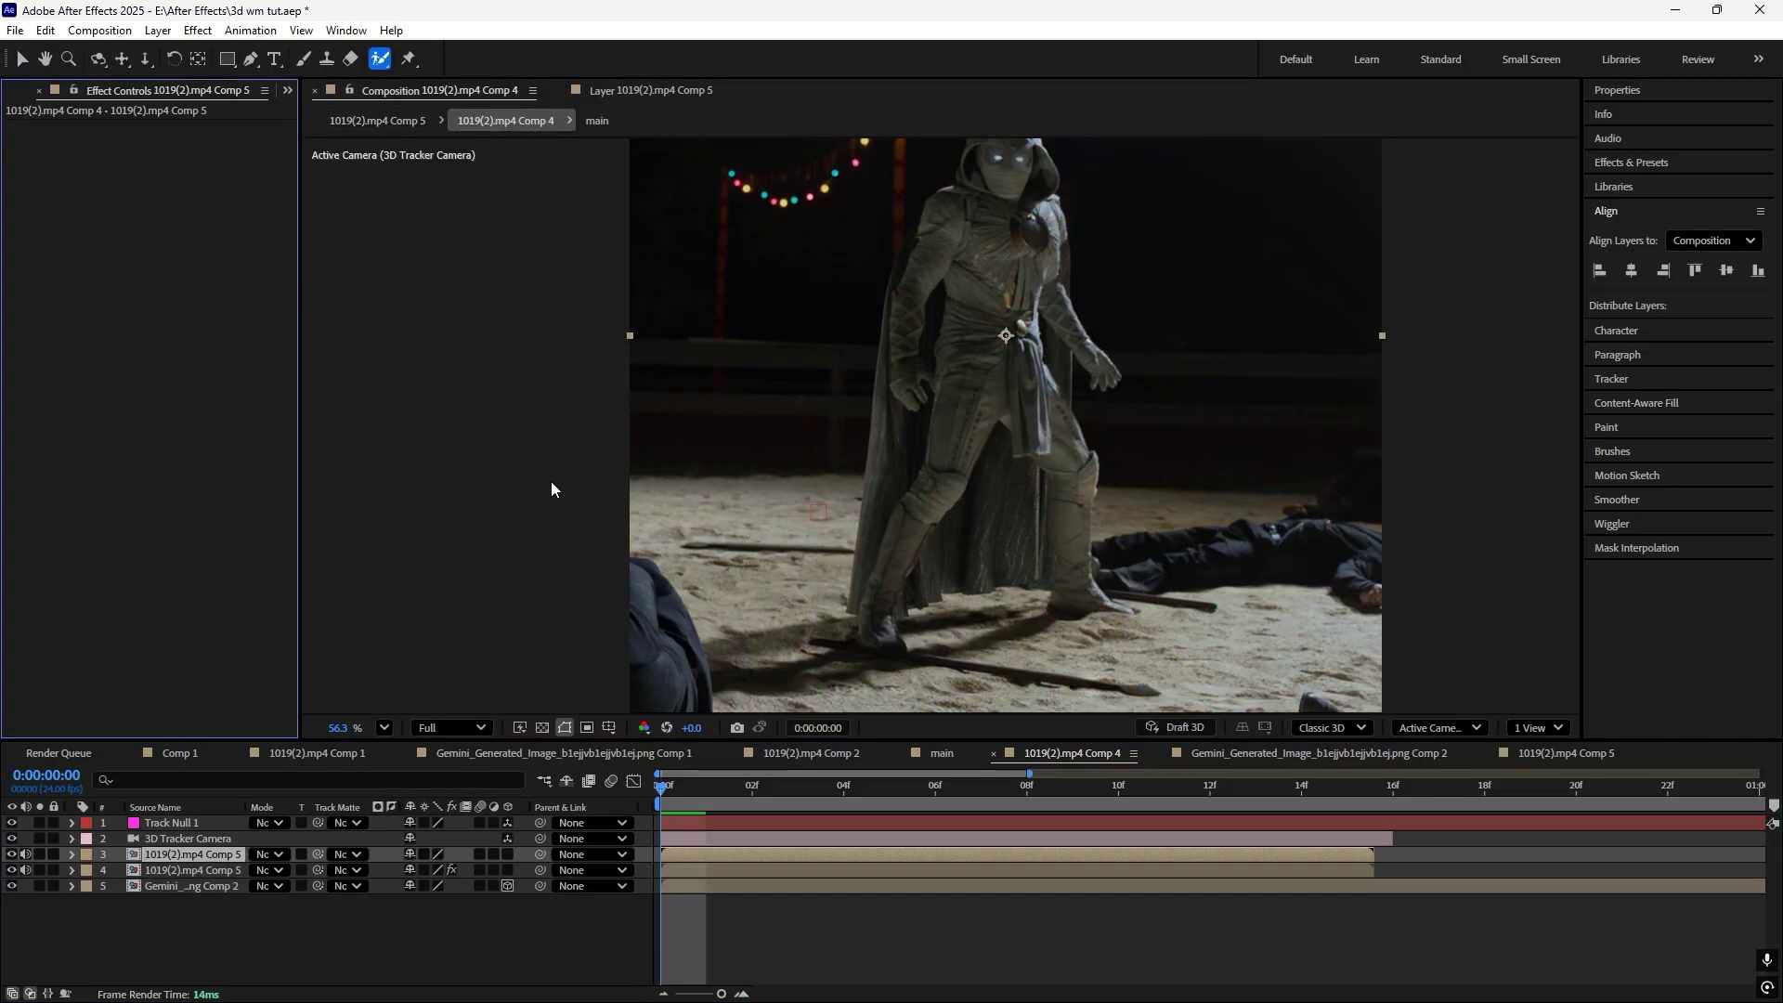
double_click(715, 852)
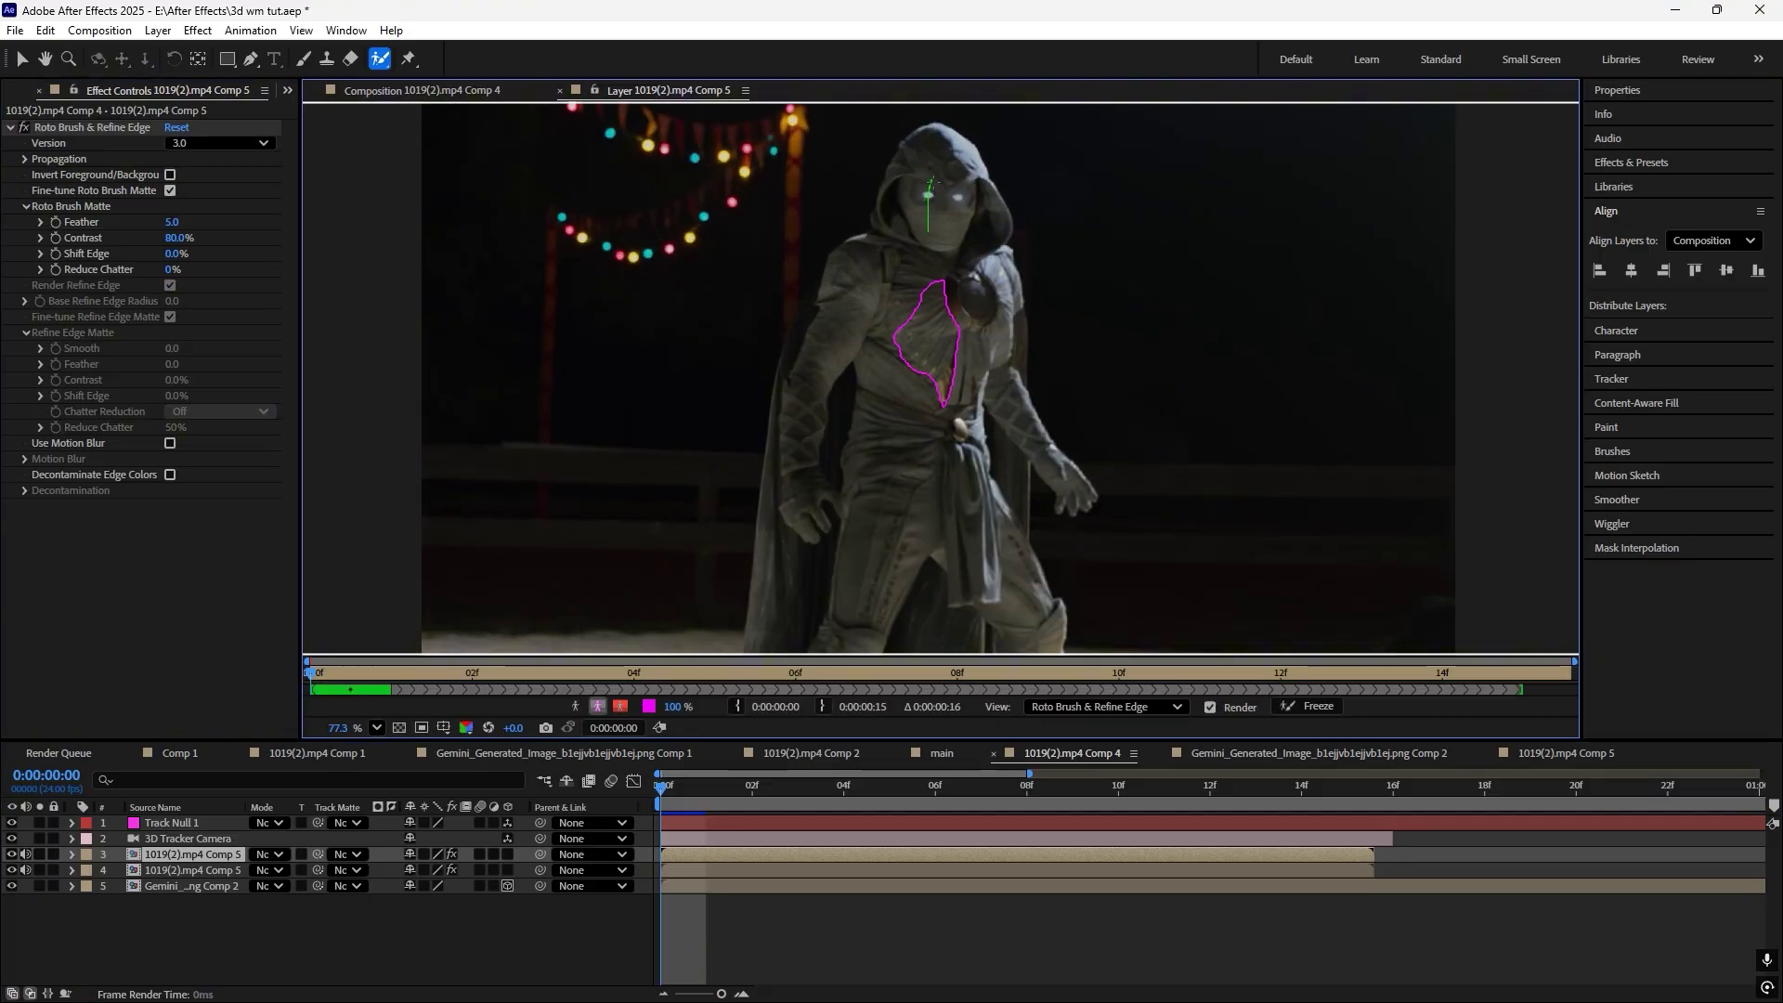
scroll(940, 474, "down", 1)
scroll(975, 213, "up", 2)
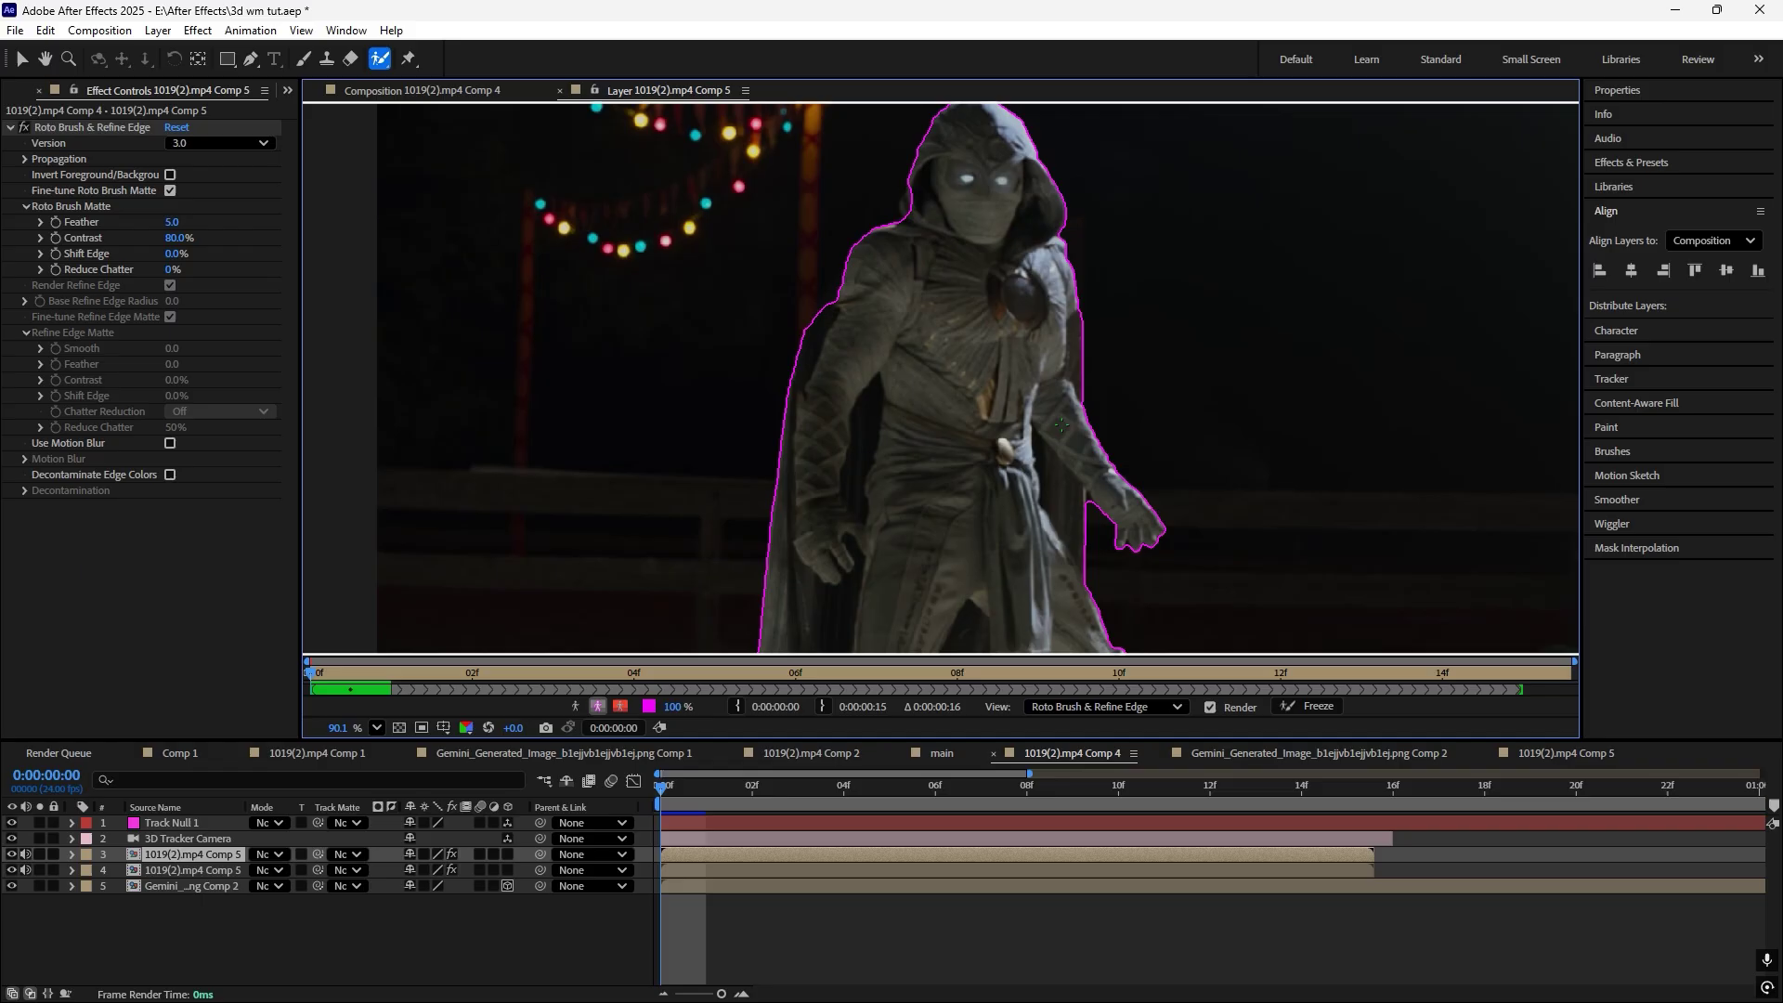
scroll(1060, 425, "down", 3)
scroll(949, 408, "down", 3)
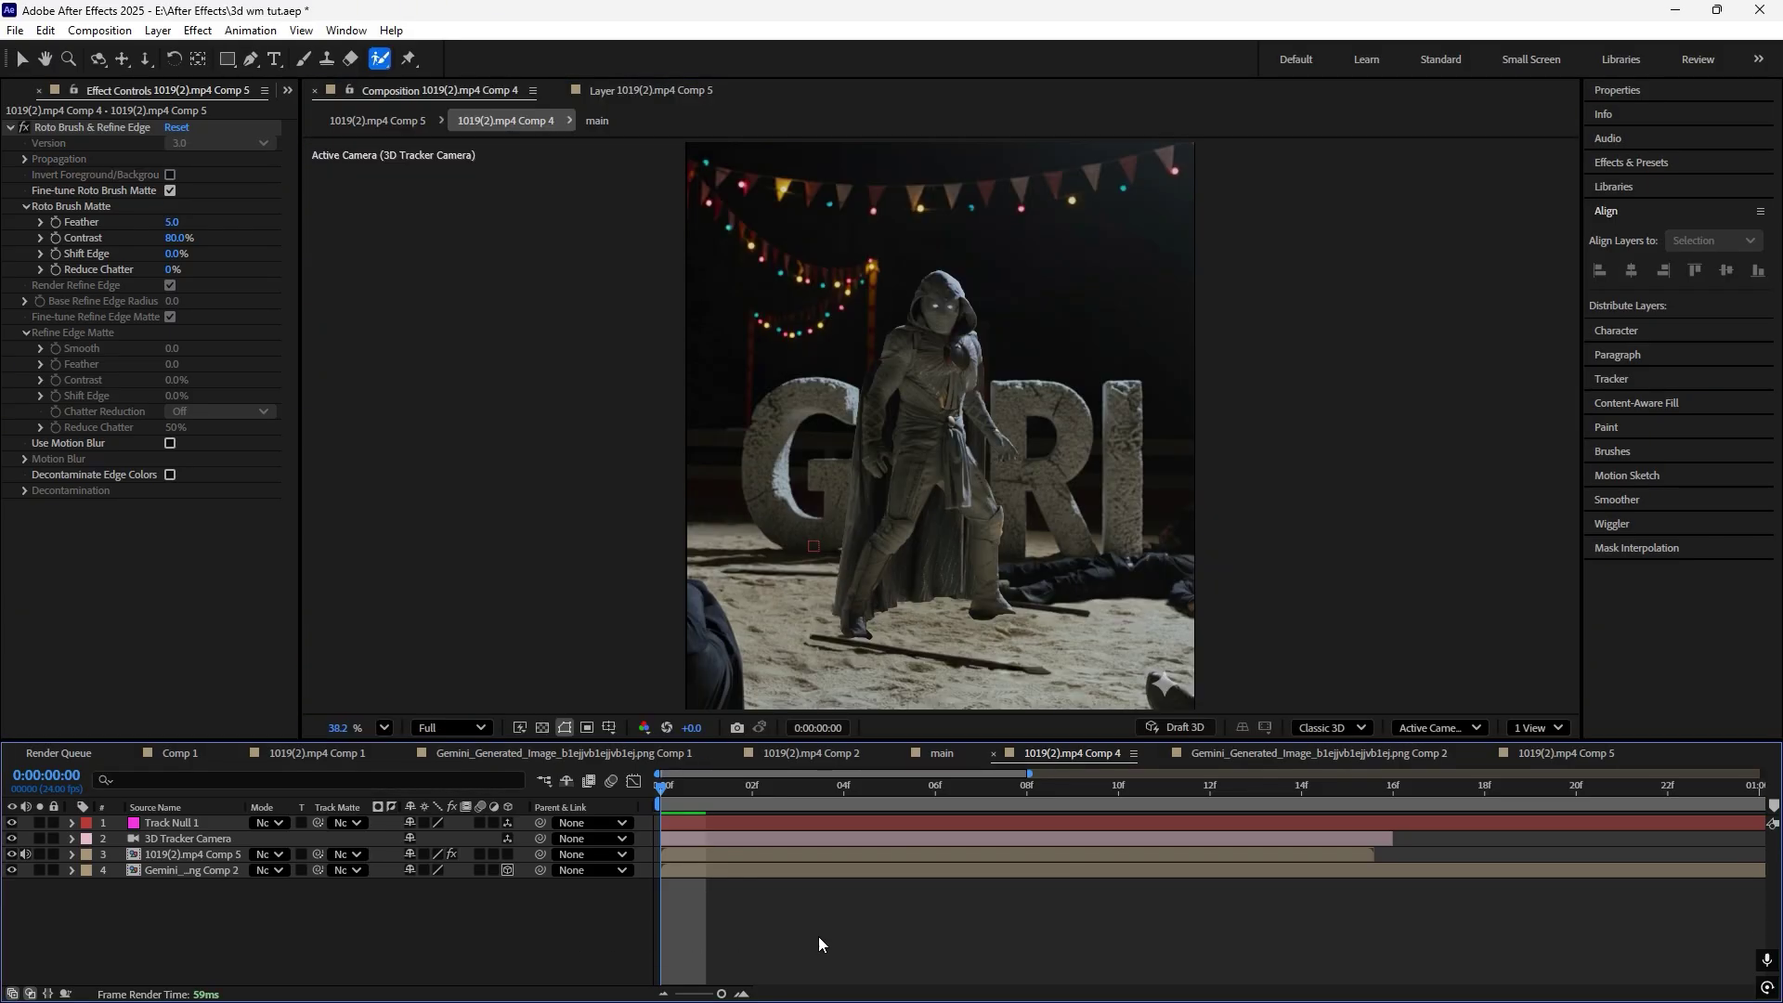
left_click(752, 789)
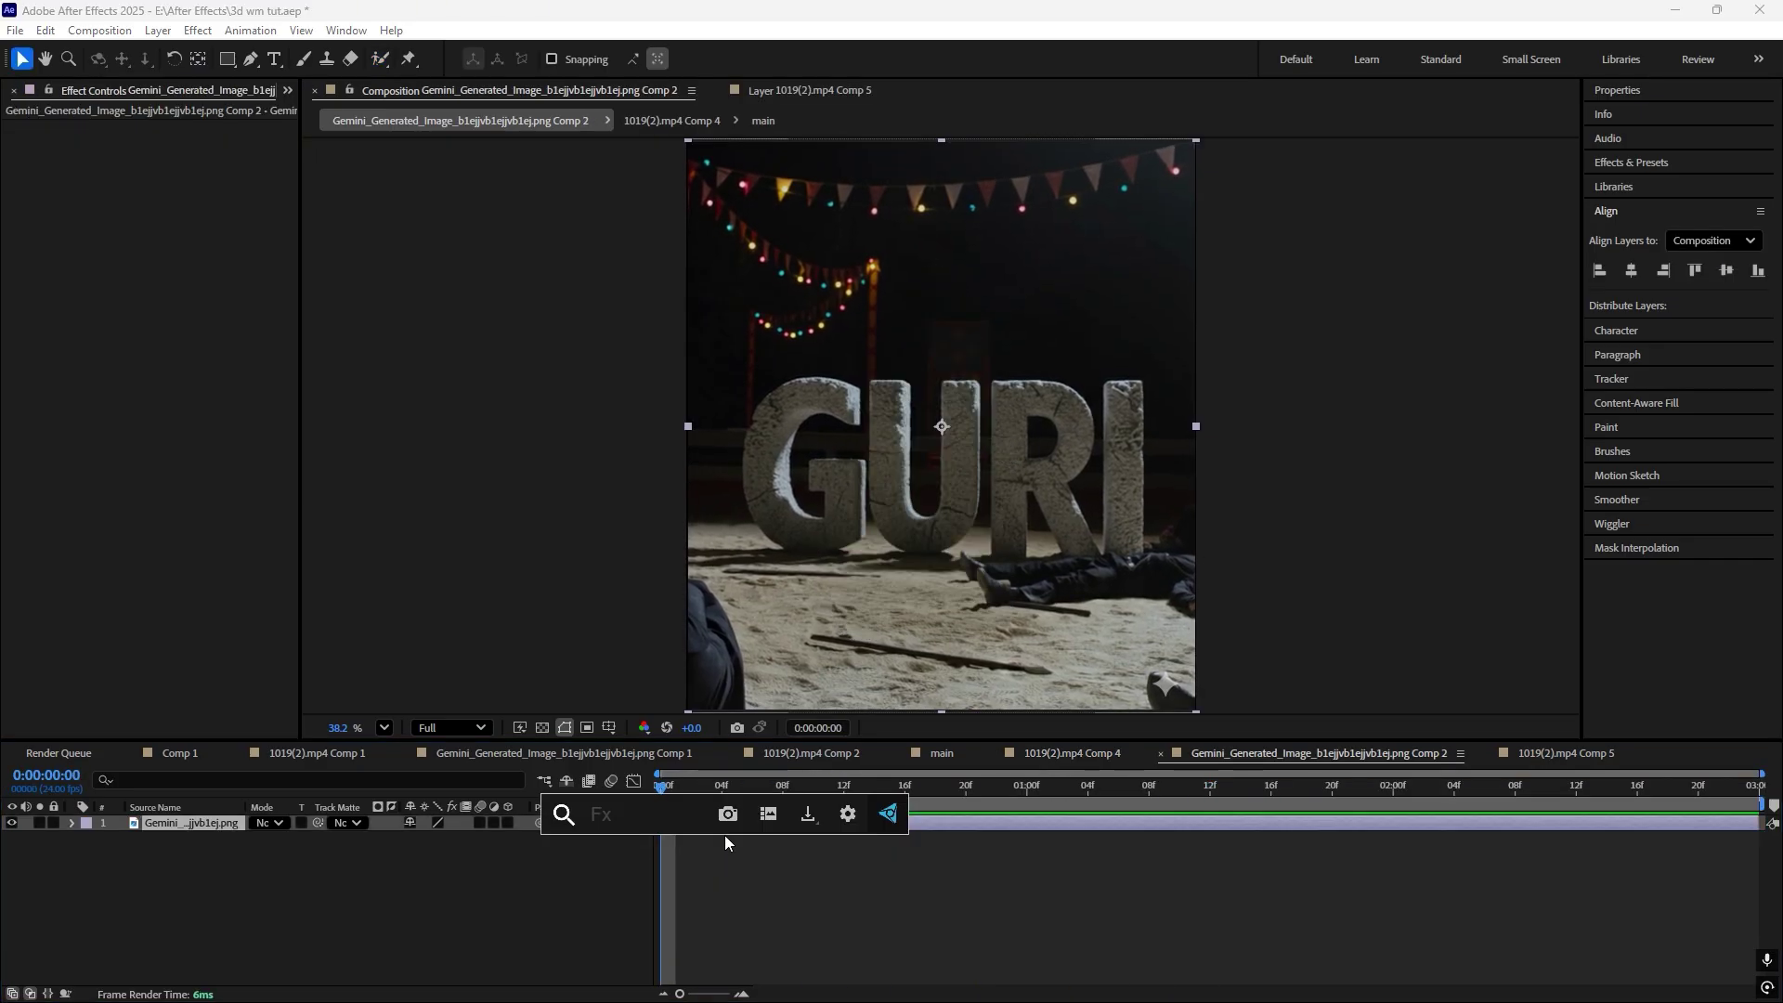
- Give the GURI backdrop Motion Tile with output width and height 200 and Mirror Edges
key("ctrl+space")
type("moti")
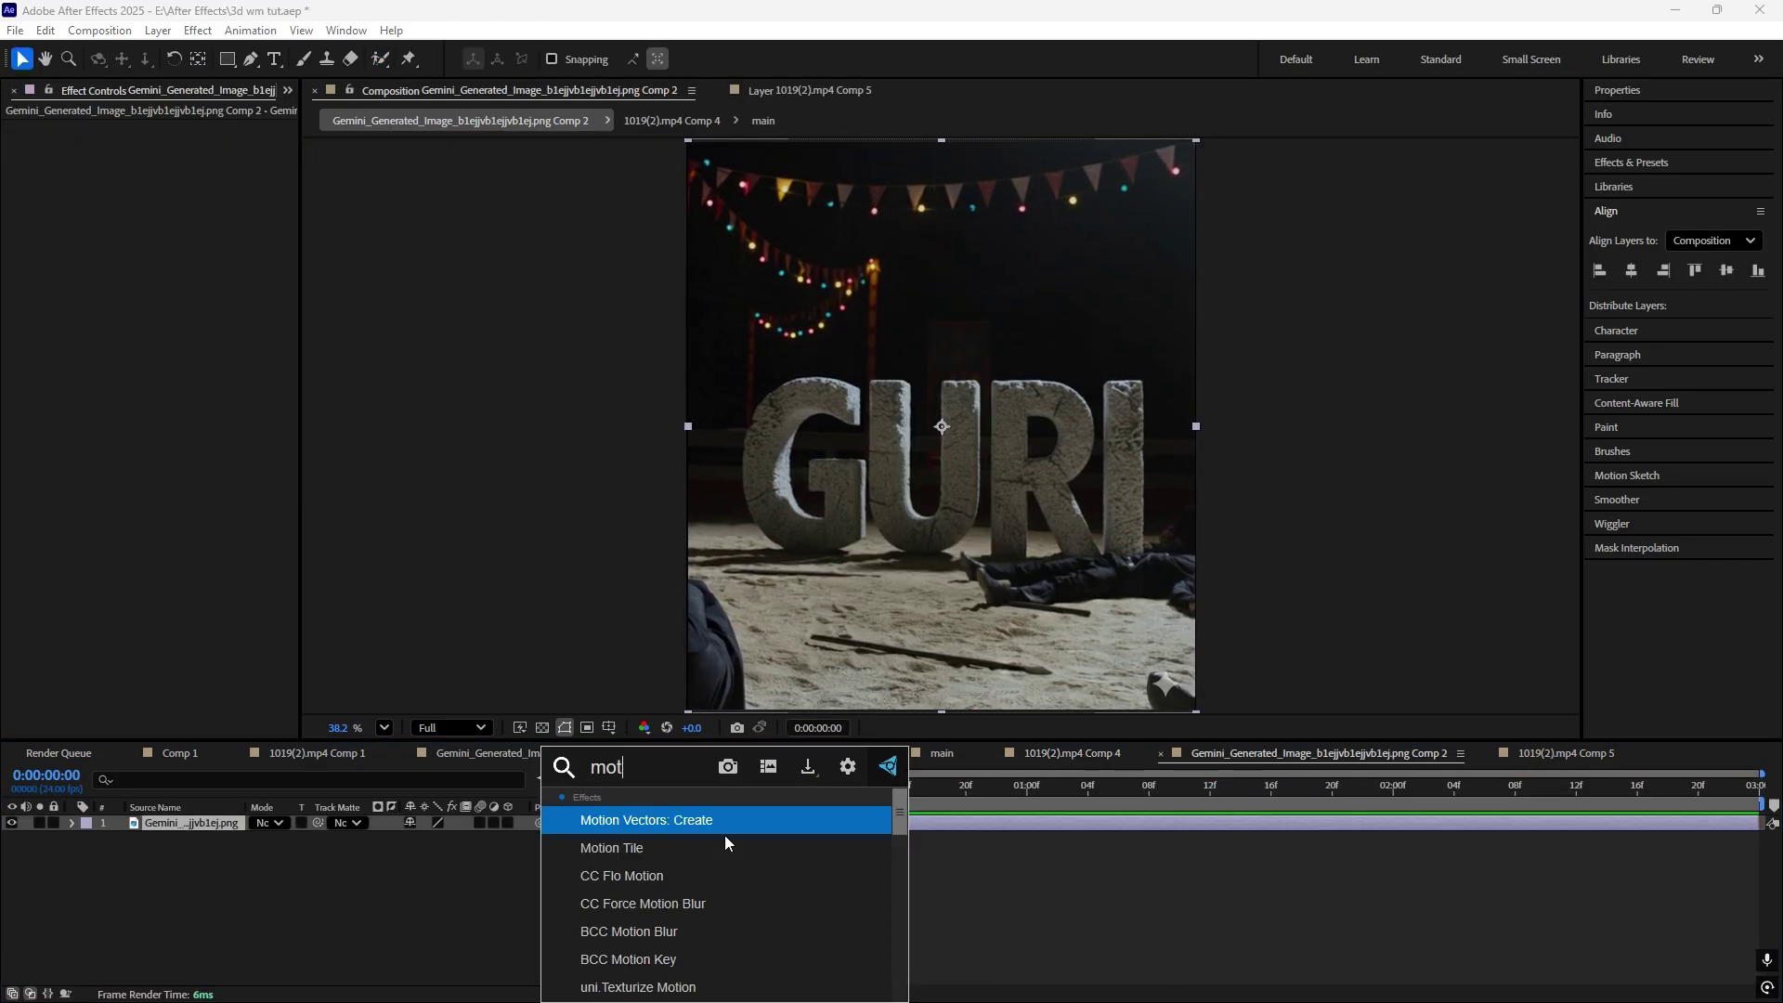
left_click(611, 847)
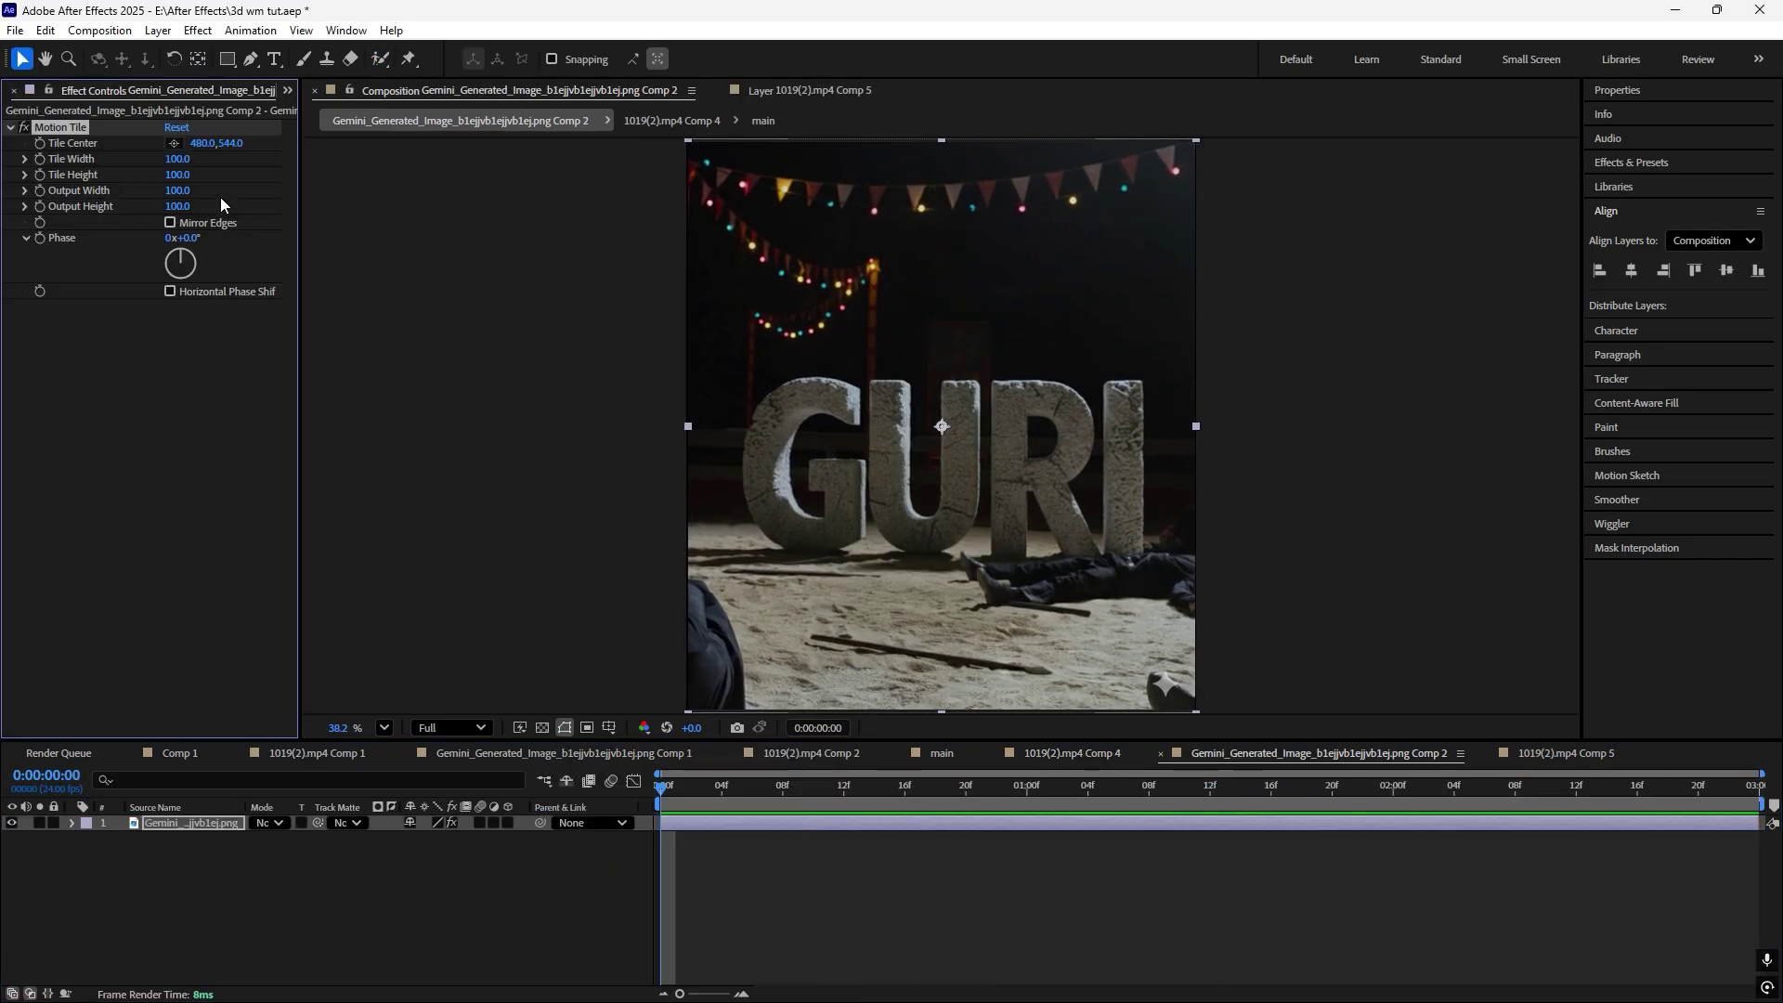
left_click(177, 189)
type("200")
key("Tab")
type("200")
key("Return")
left_click(170, 224)
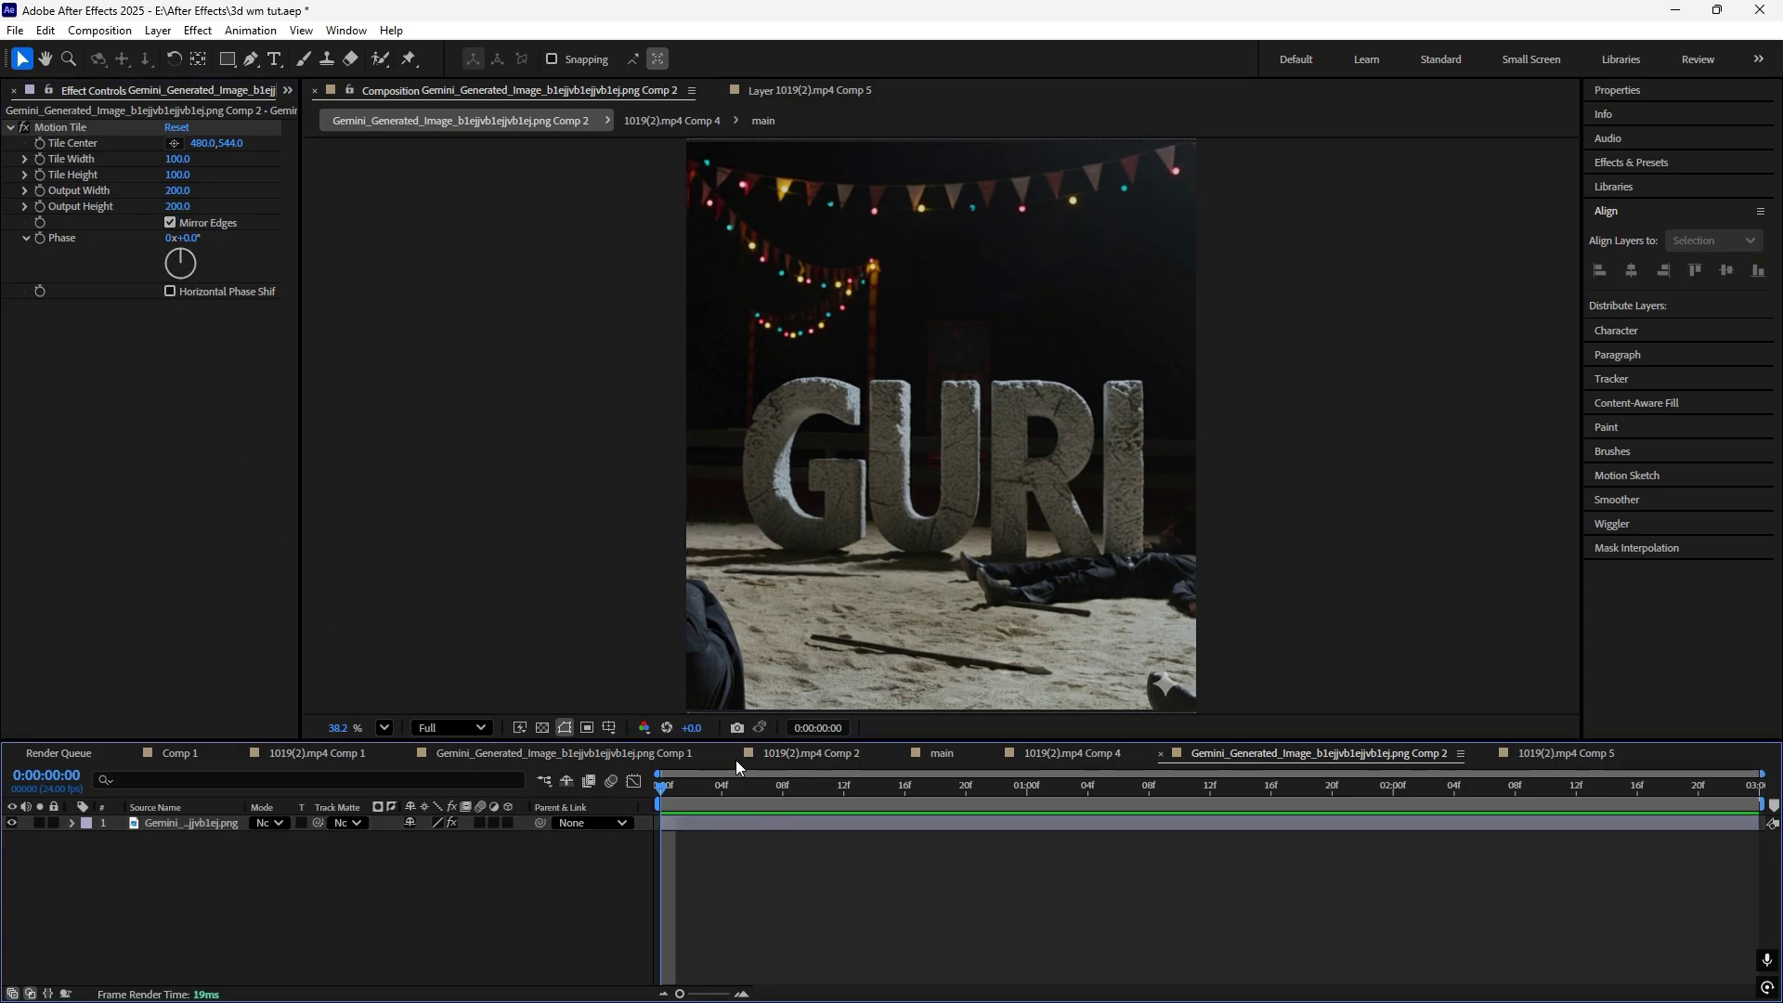
- Precompose all layers of Comp 4 into Pre-comp 1
double_click(709, 822)
key("ctrl+a")
key("ctrl+shift+c")
key("Return")
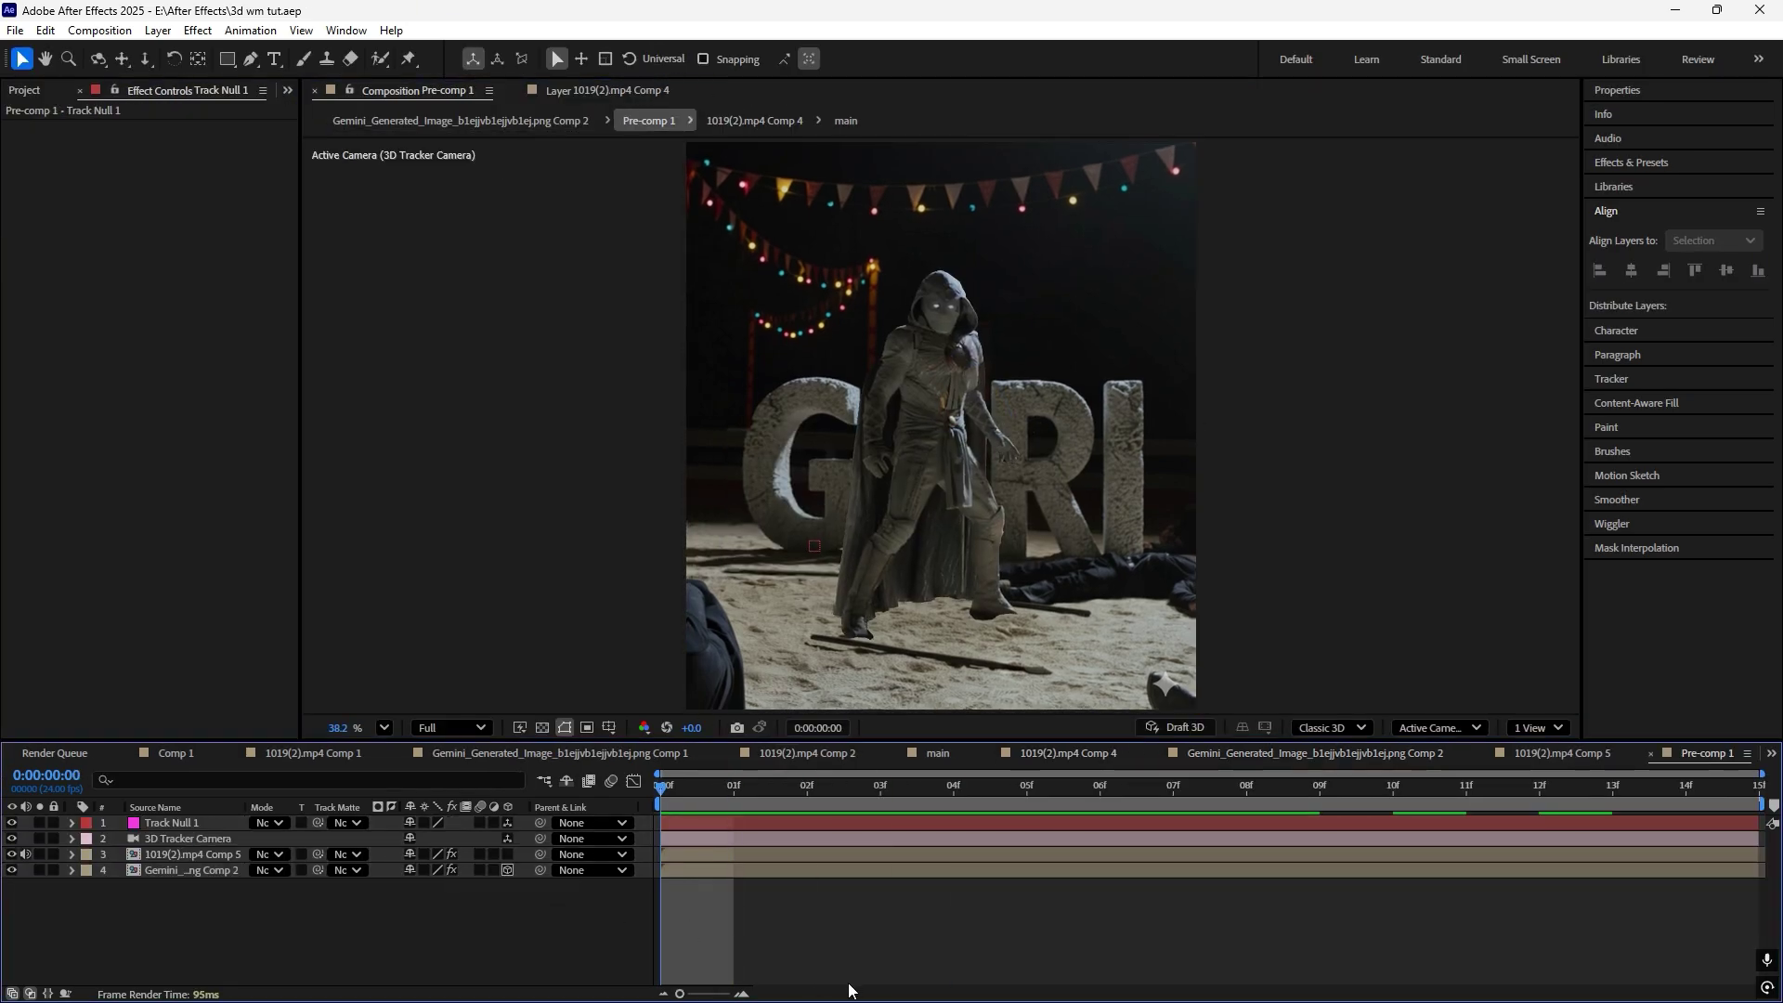
- Duplicate the rotoscoped footage layer and delete the Roto Brush effect from the copy
left_click(698, 850)
key("ctrl+d")
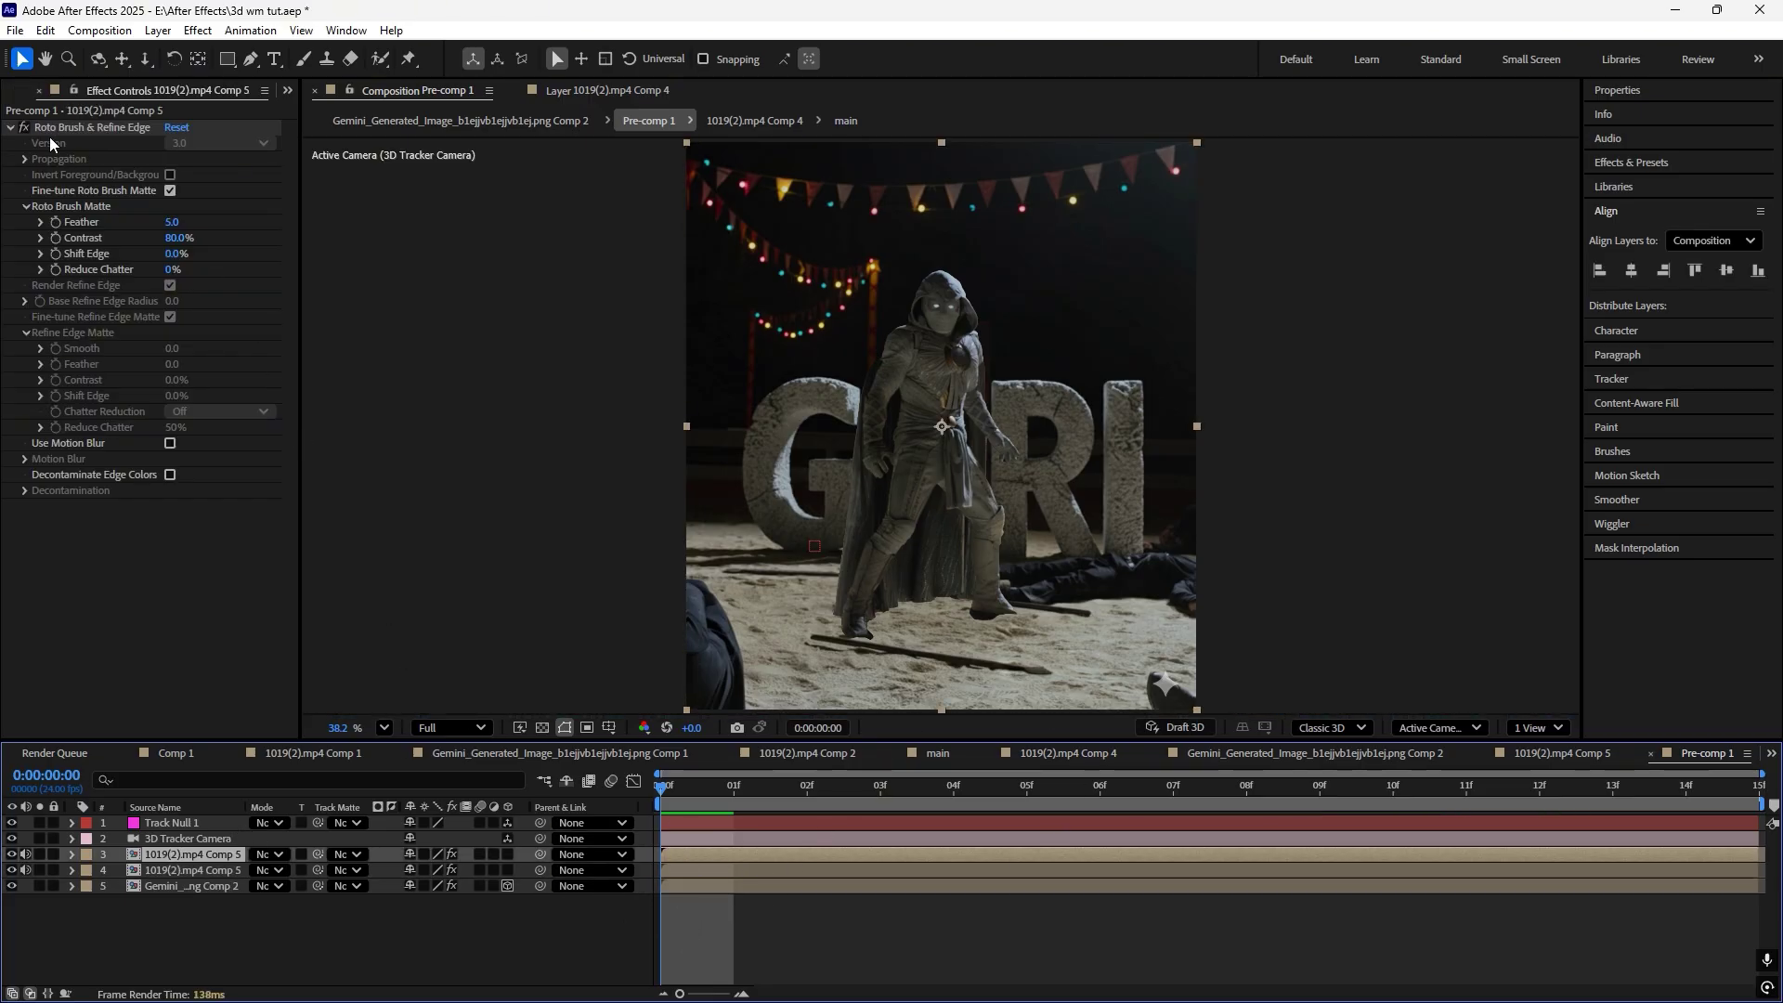
left_click(62, 129)
key("Delete")
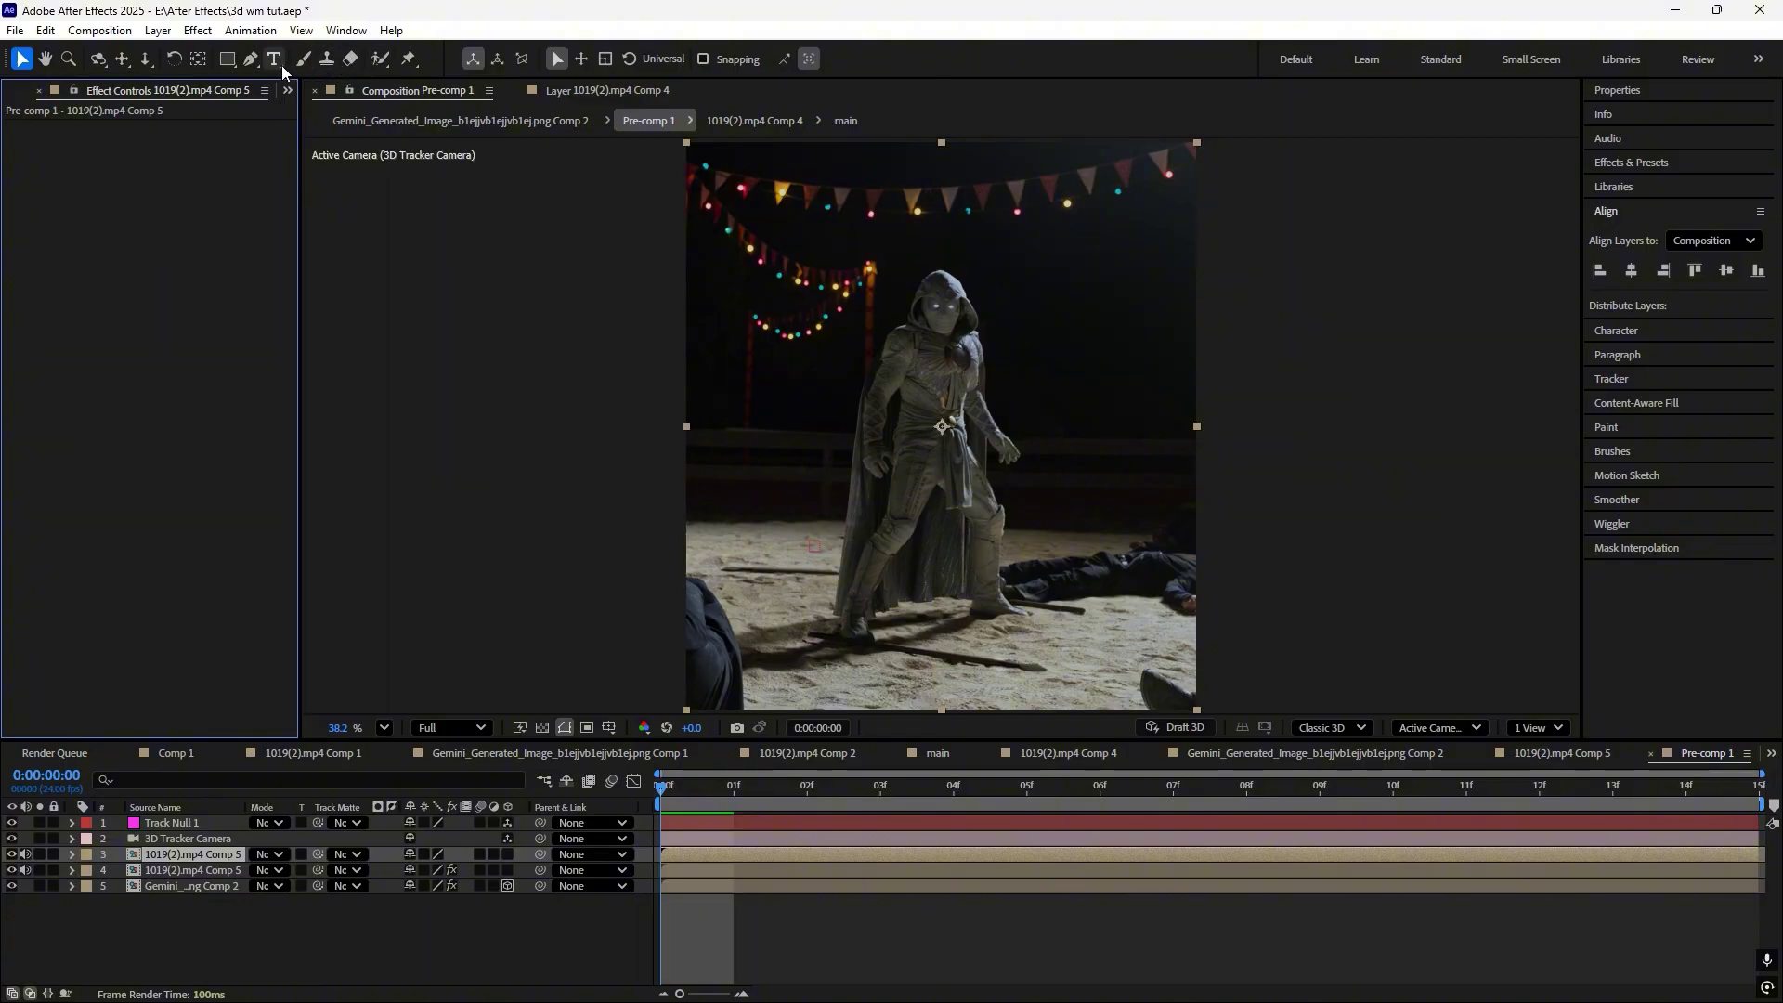
- Draw a Pen tool mask along the ground on the copy and preview the clip
left_click(251, 58)
scroll(852, 678, "up", 1)
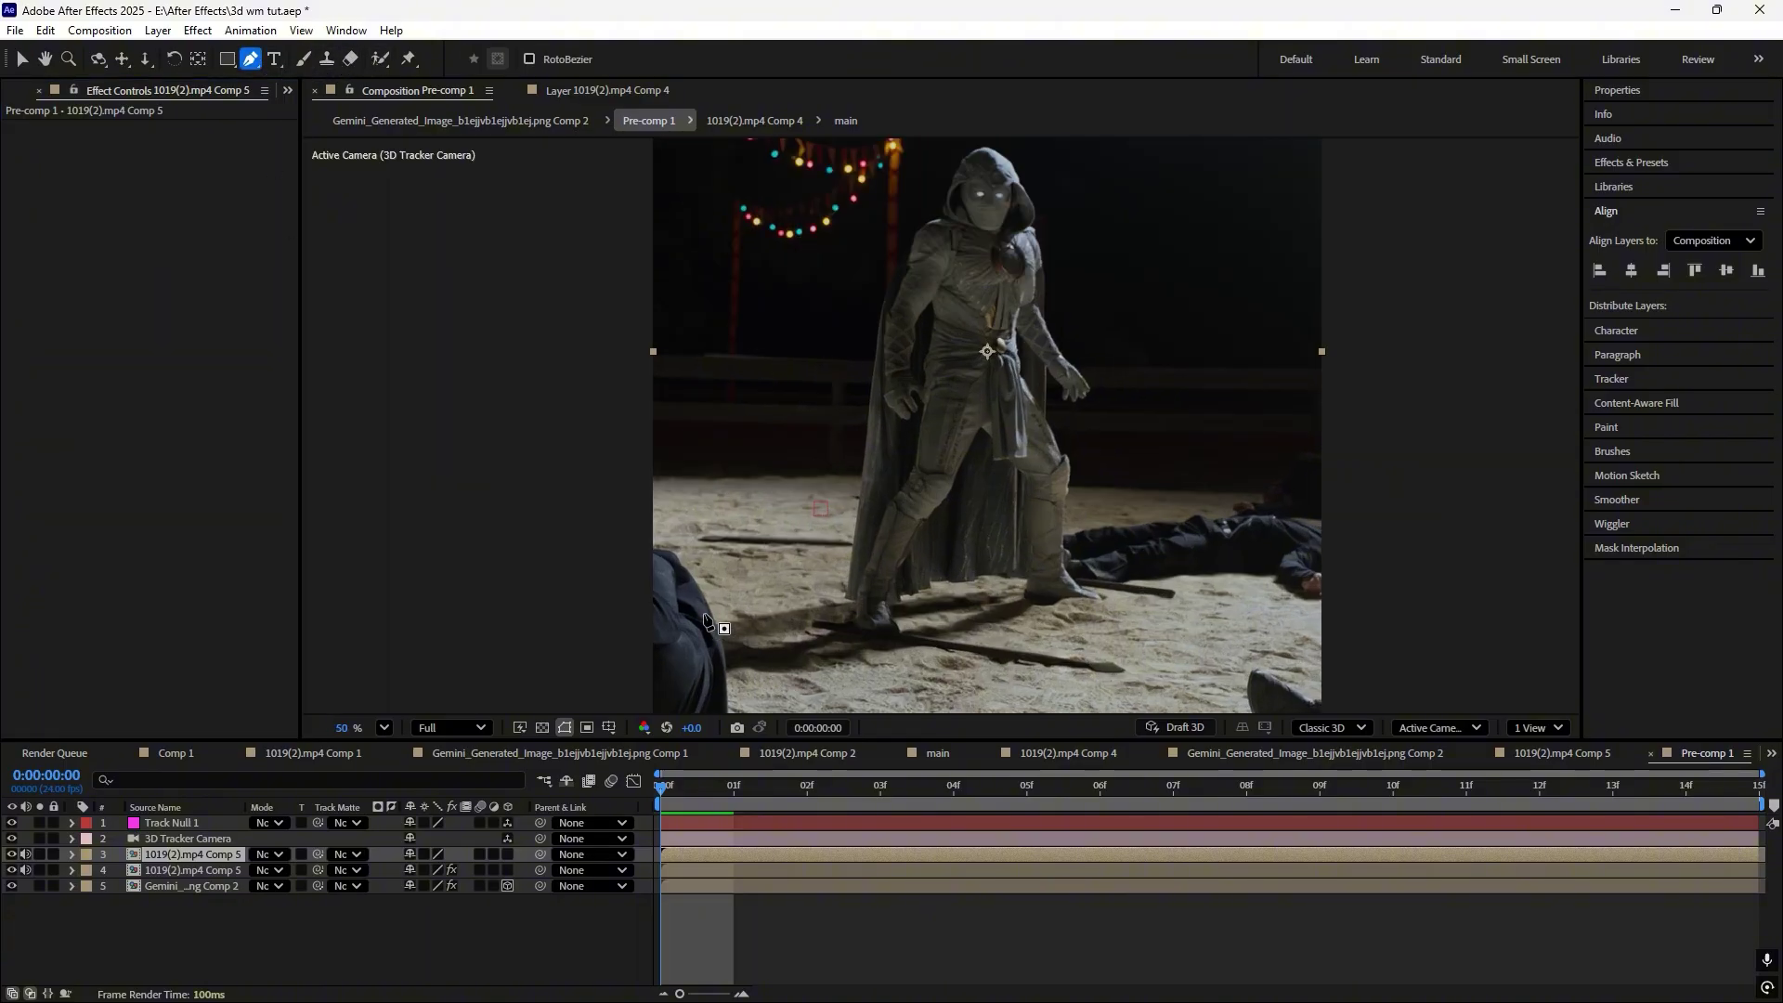
left_click(724, 628)
left_click(899, 574)
left_click(1081, 574)
left_click(815, 704)
left_click(711, 613)
left_click(776, 912)
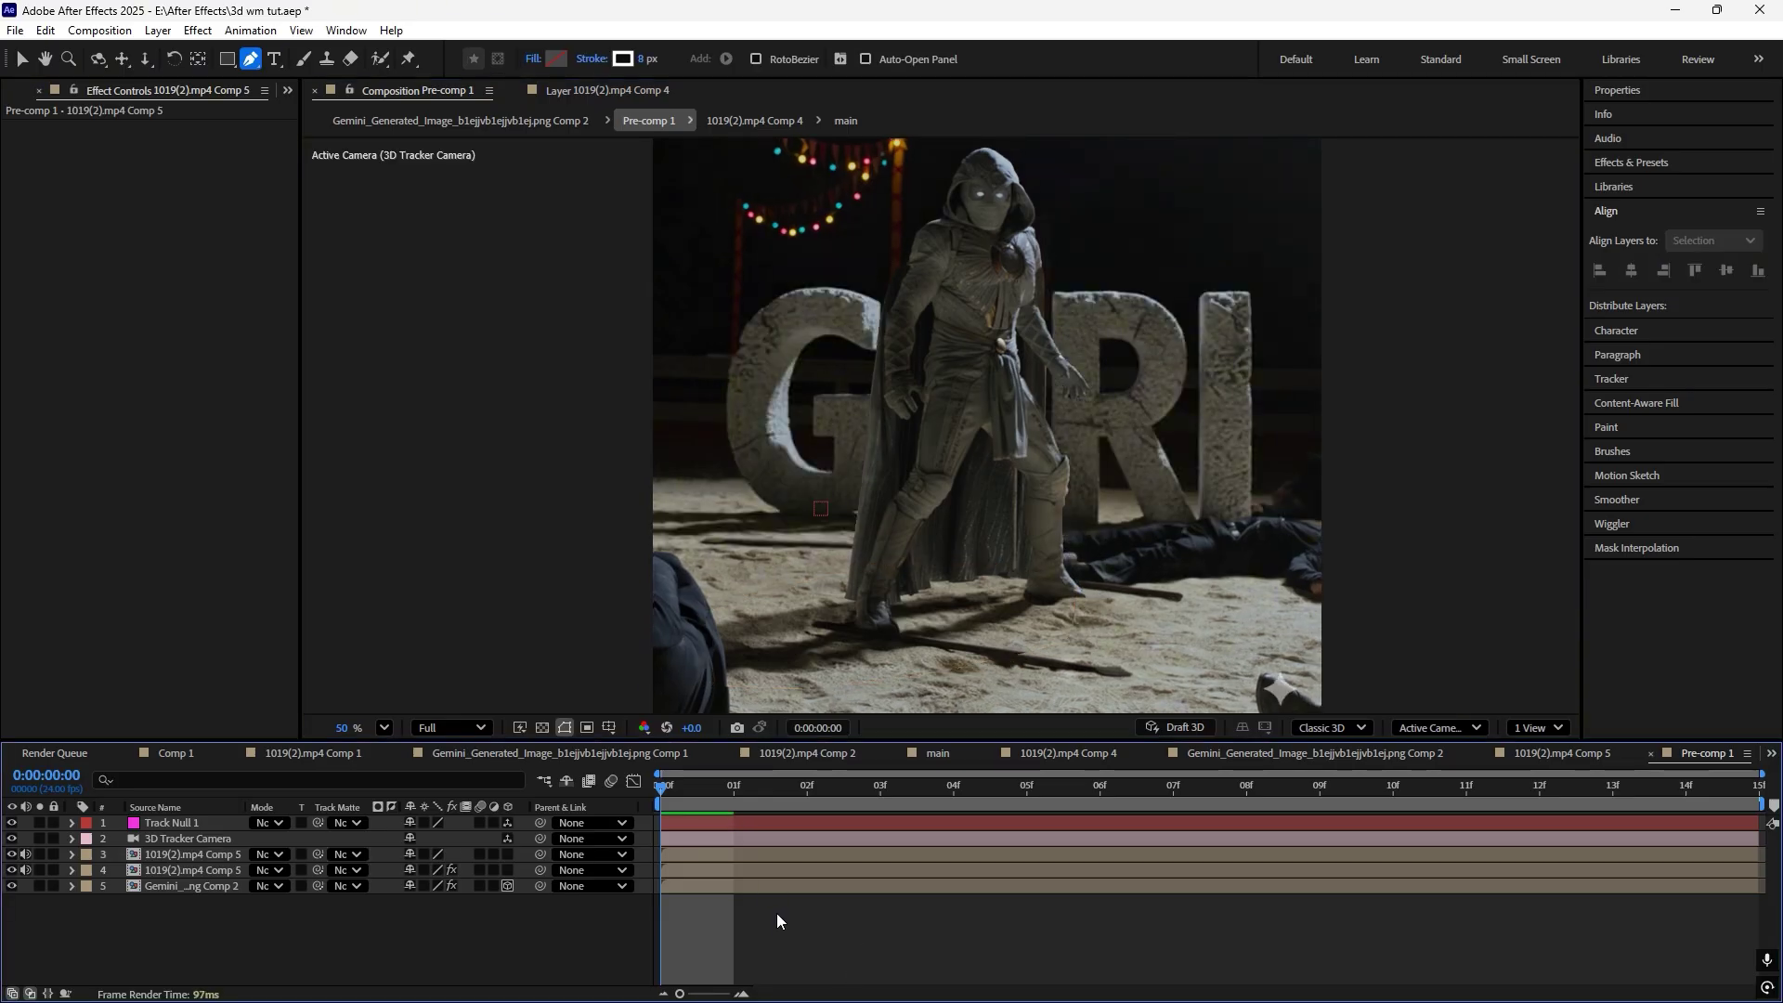
left_click_drag(806, 787, 1612, 788)
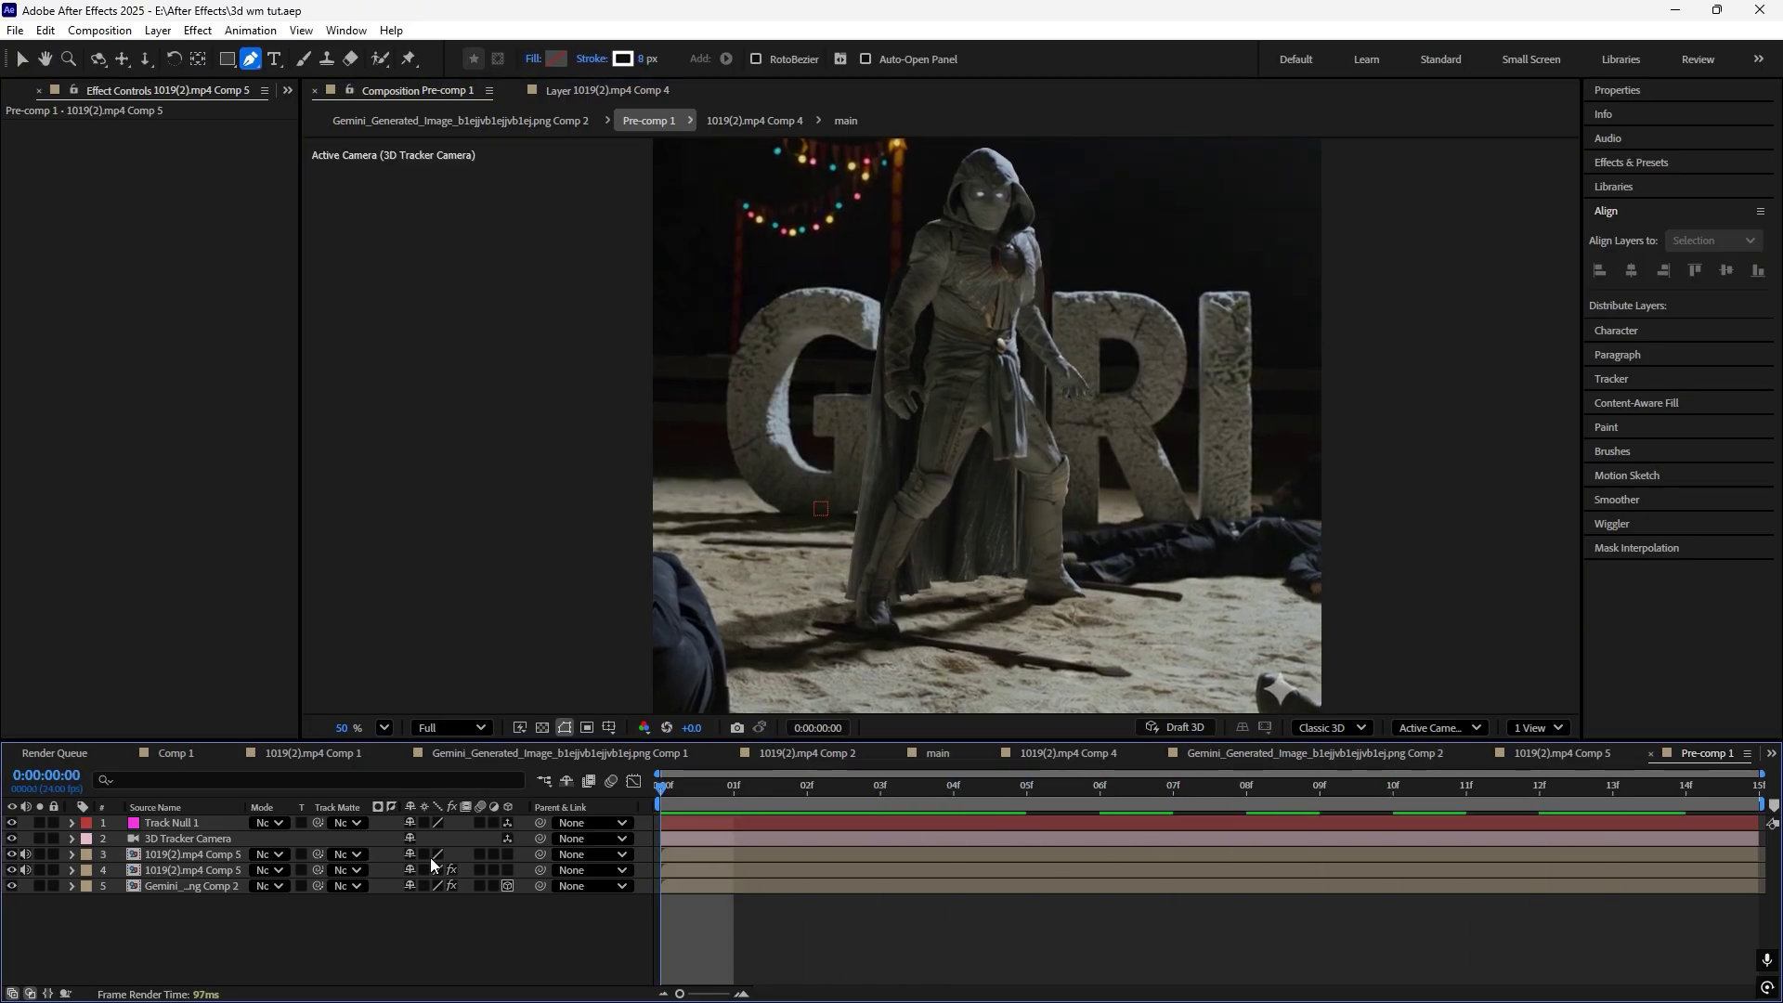
key("Home")
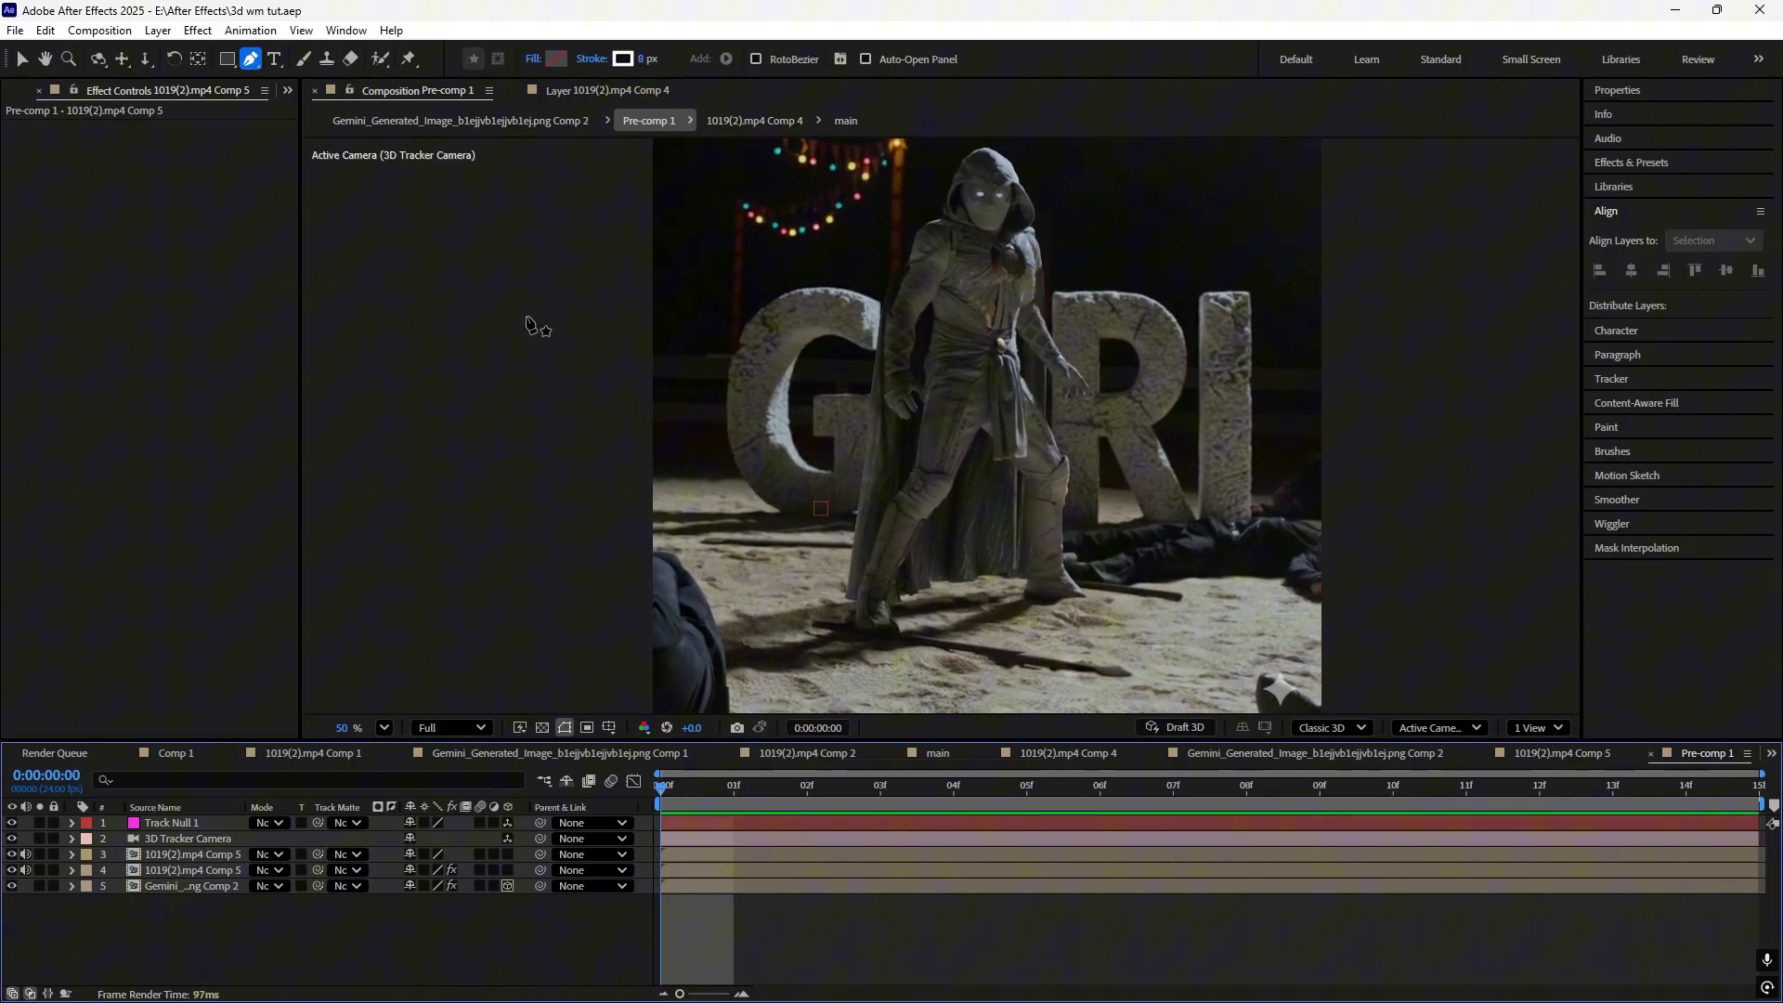
- Open the main composition and set its duration to 0:00:00:44
left_click(845, 119)
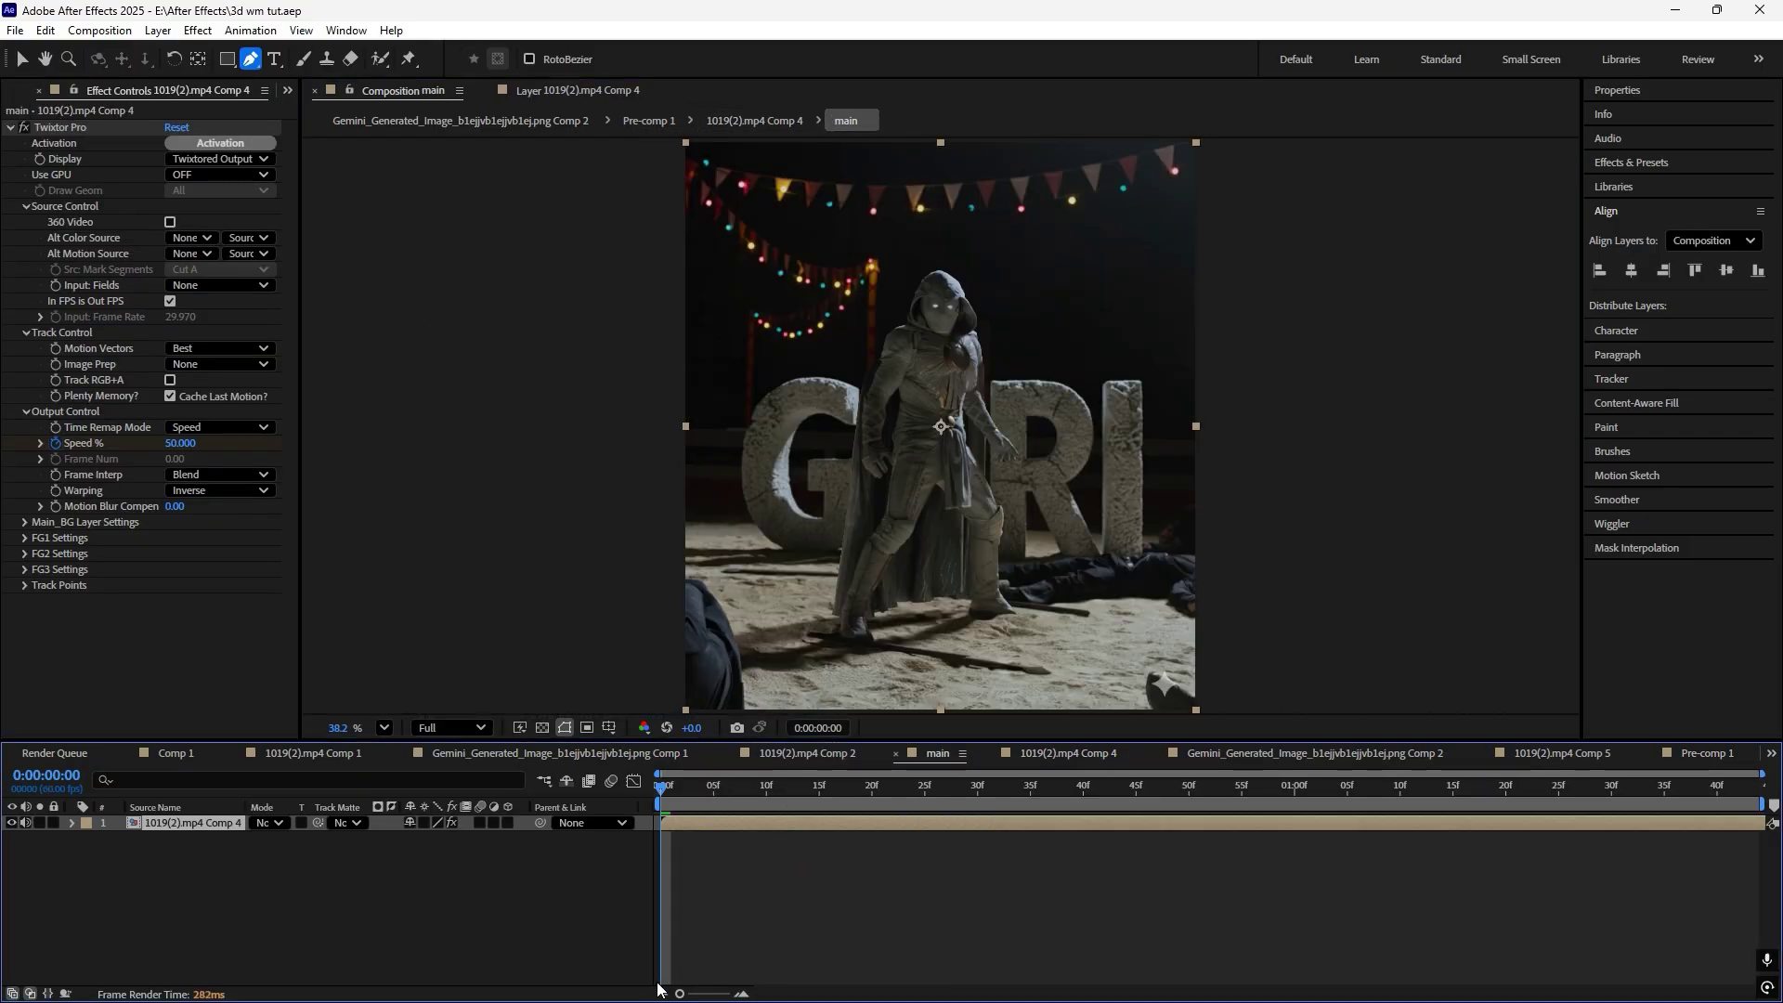
left_click(688, 963)
key("ctrl+k")
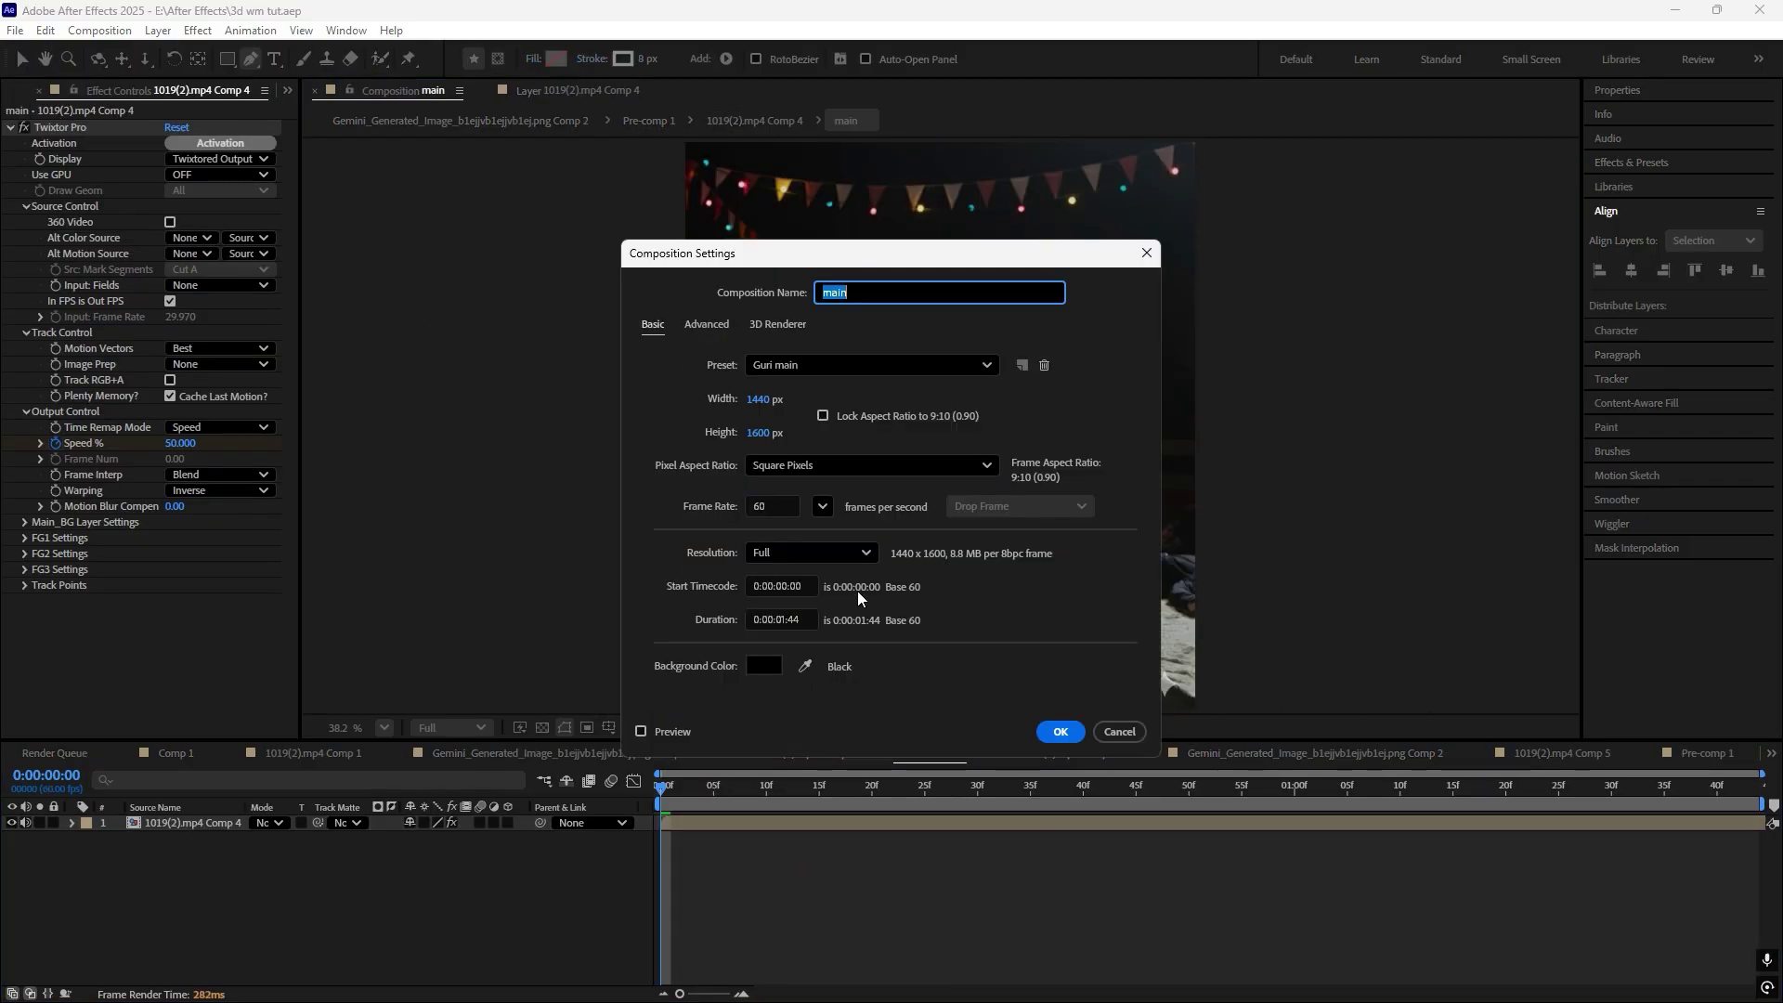
left_click(782, 618)
type("44")
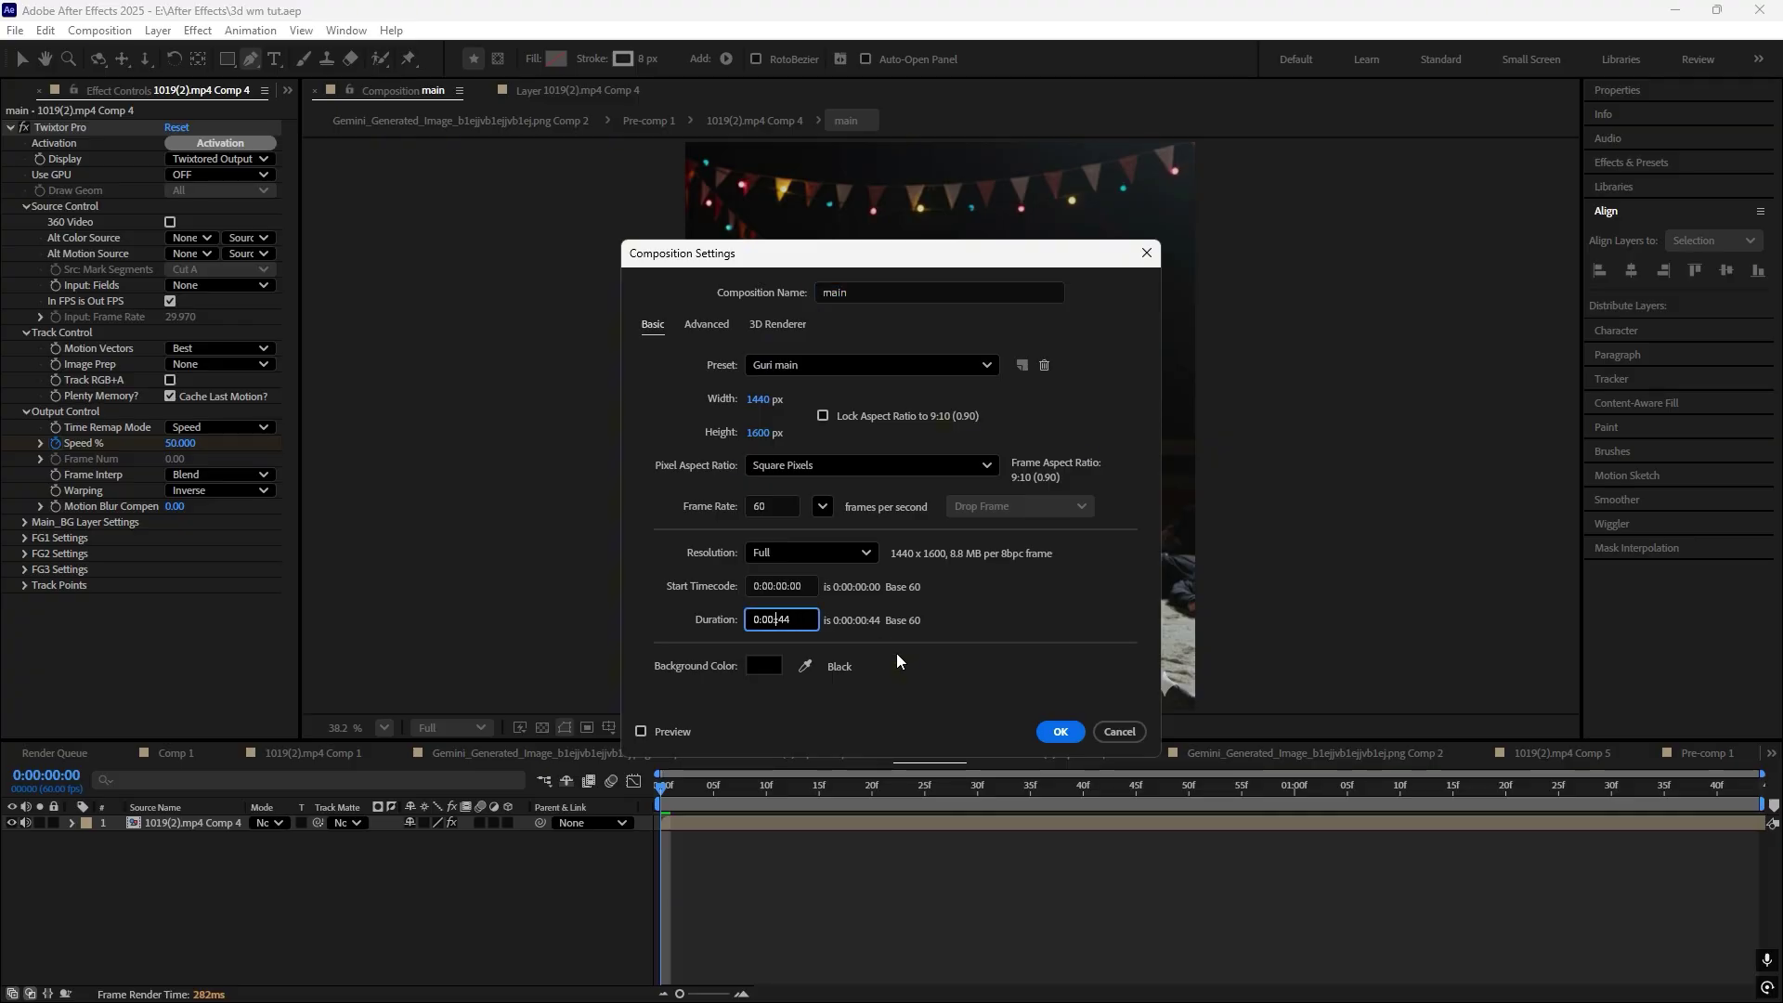
left_click(1061, 731)
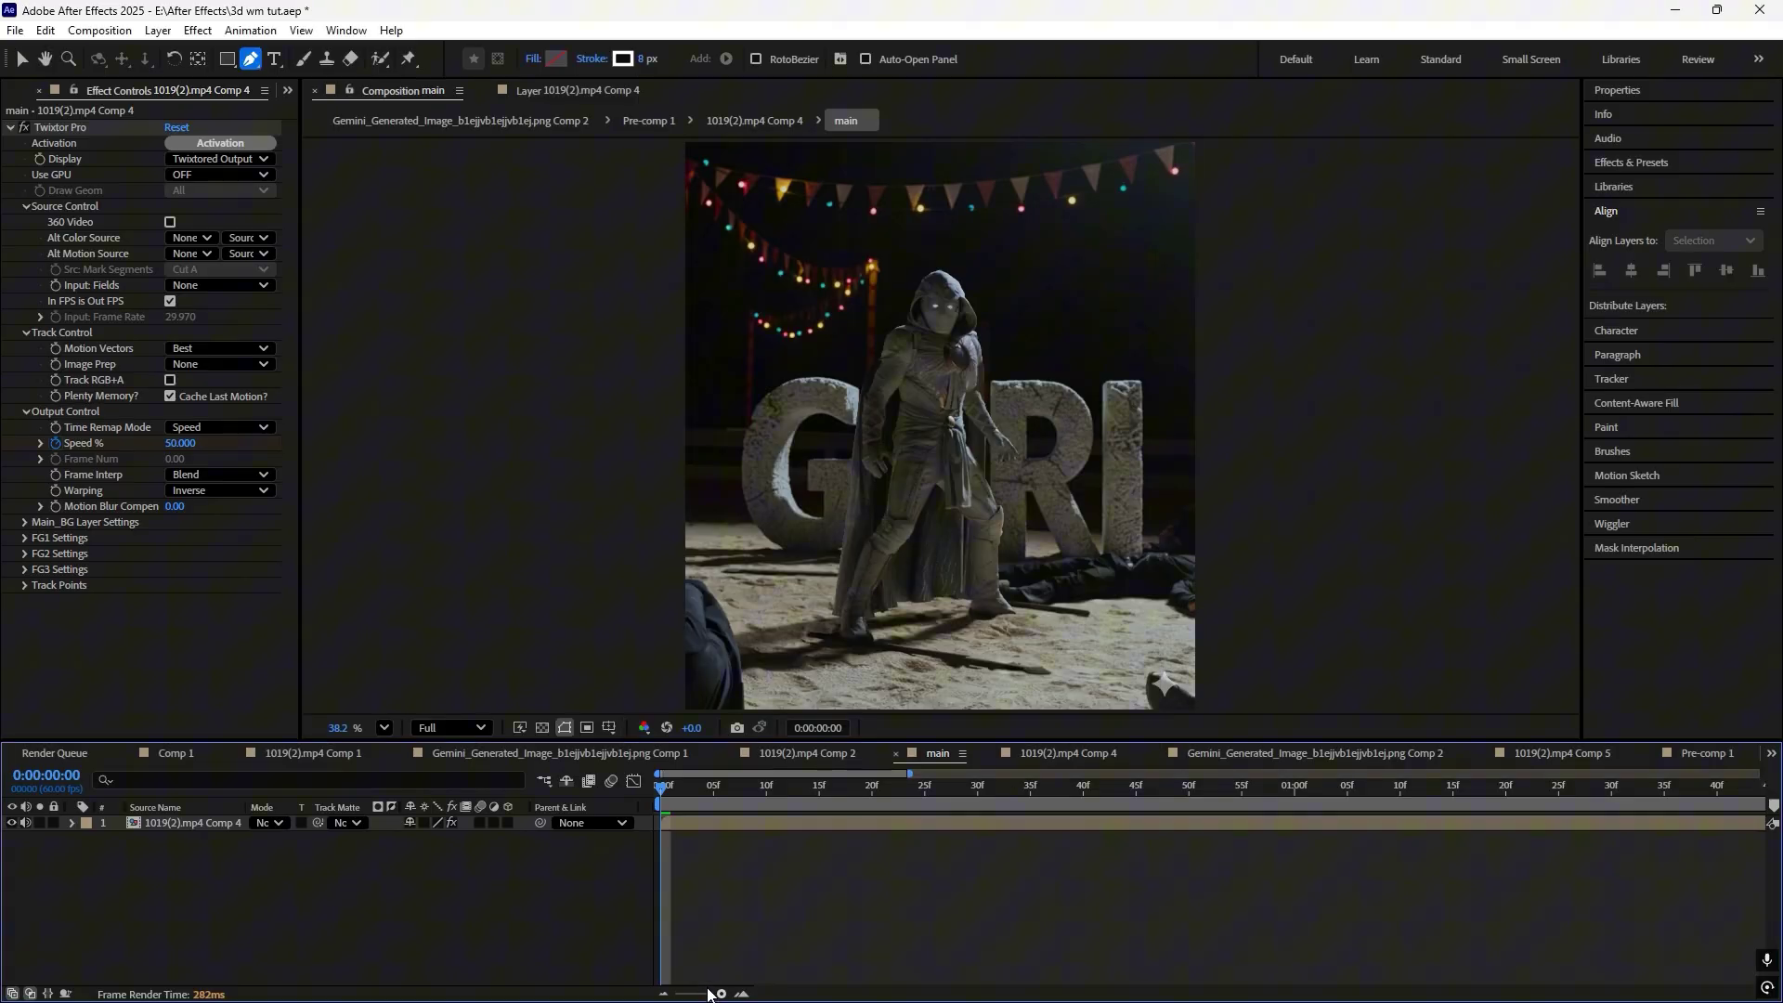